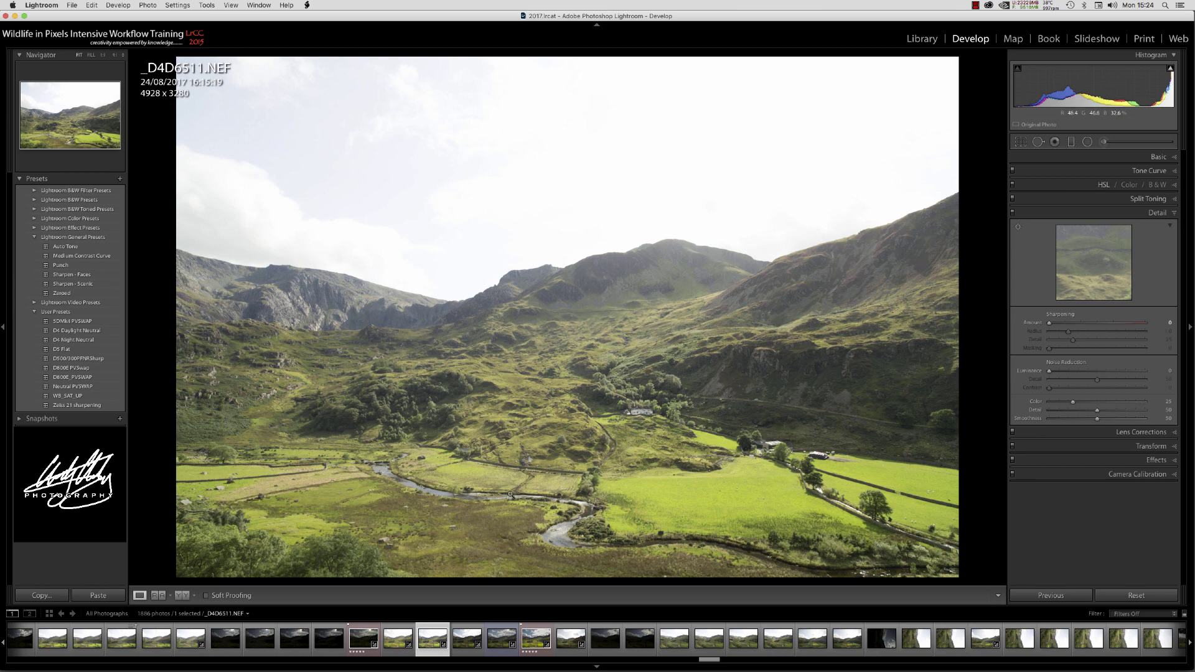
# View the _D4D6512.NEF exposure, then the dark cloudy-sky _D4D6509.NEF frame.
pyautogui.click(467, 638)
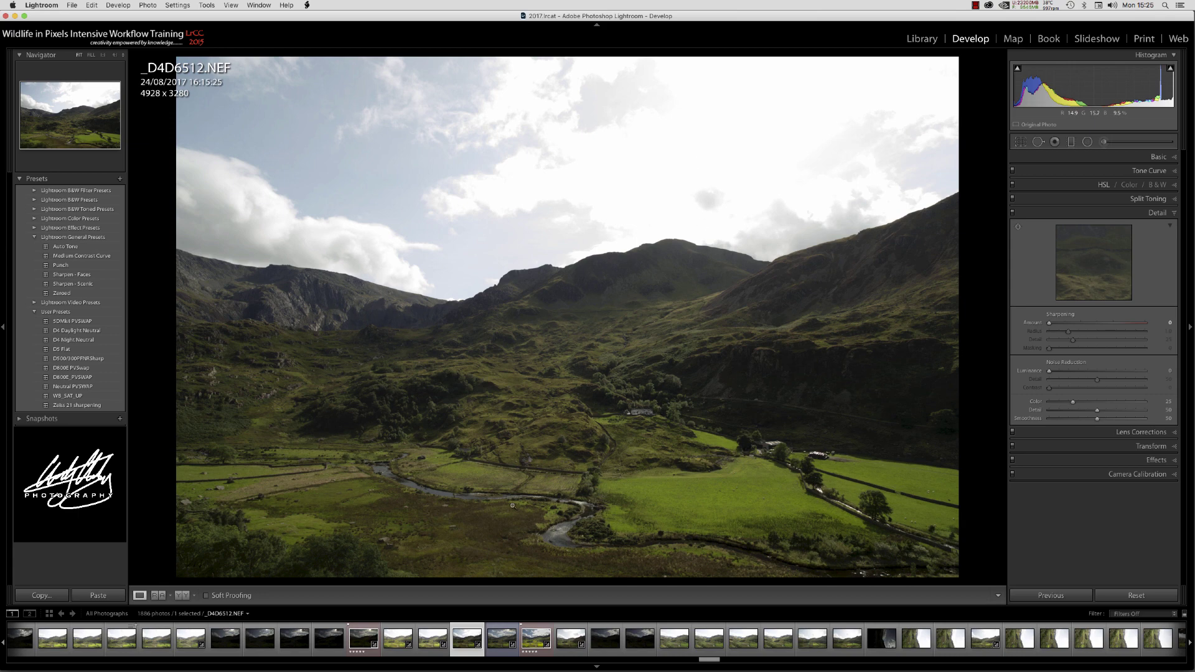
pyautogui.click(363, 638)
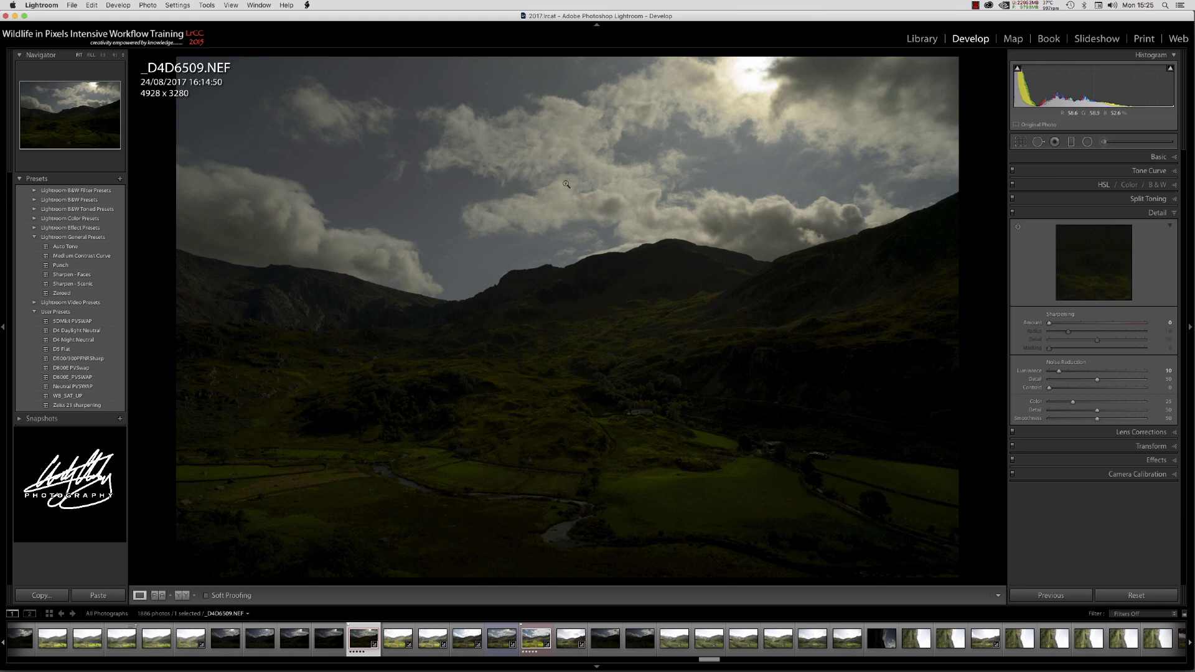
# Switch back to the bright, sunlit _D4D6511.NEF valley exposure.
pyautogui.click(432, 632)
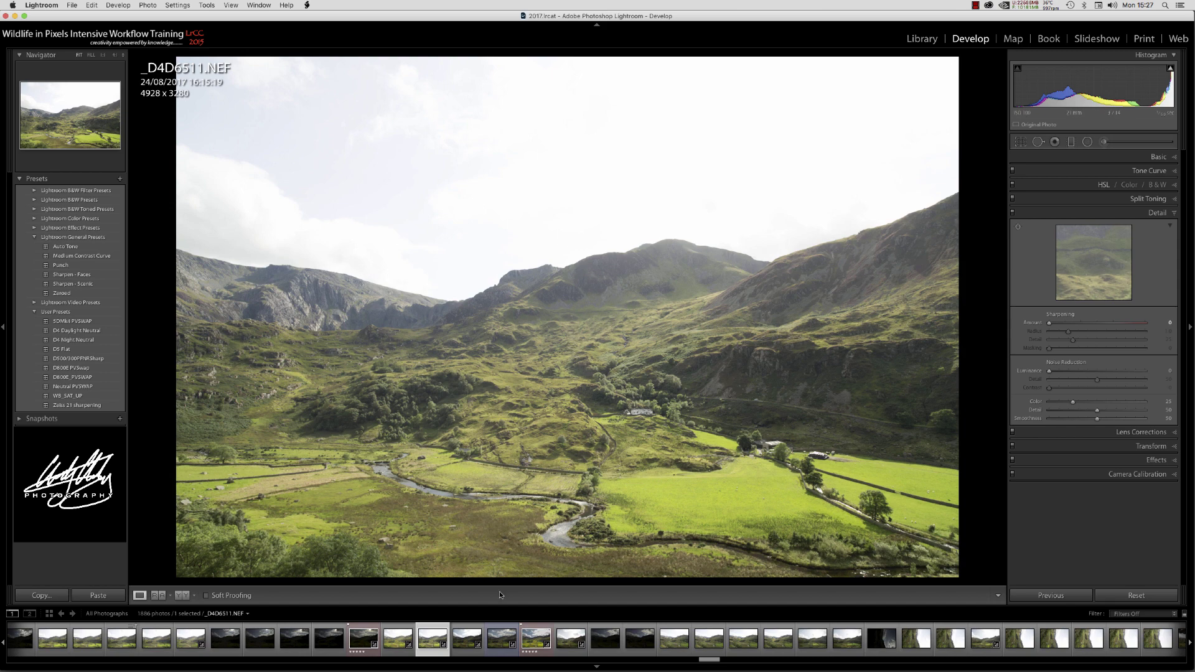
# Compare _D4D6512-HDR.dng against _D4D6511, _D4D6512 and _D4D6509, finishing on the HDR merge.
pyautogui.click(535, 636)
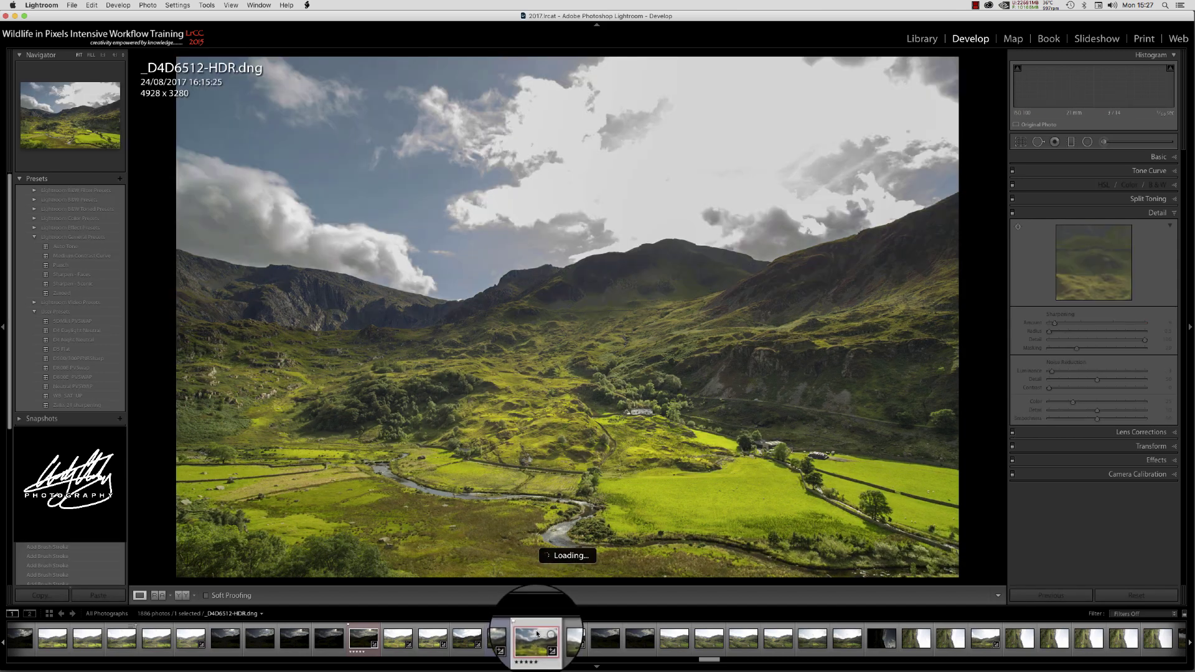
pyautogui.click(444, 639)
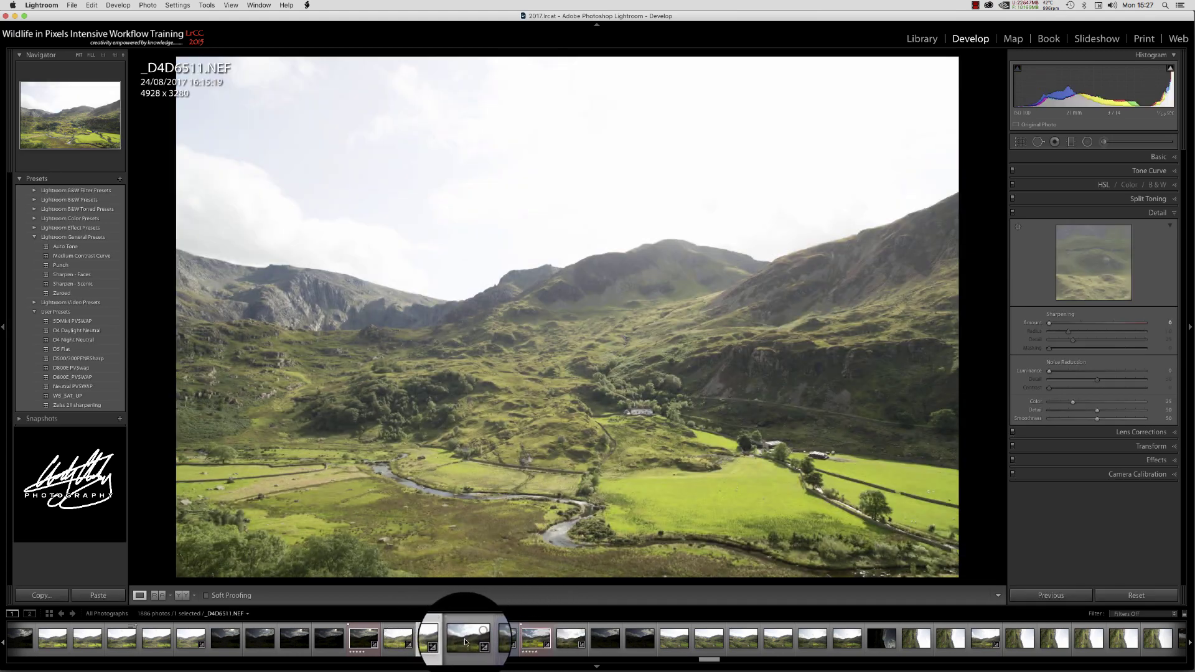
pyautogui.click(459, 635)
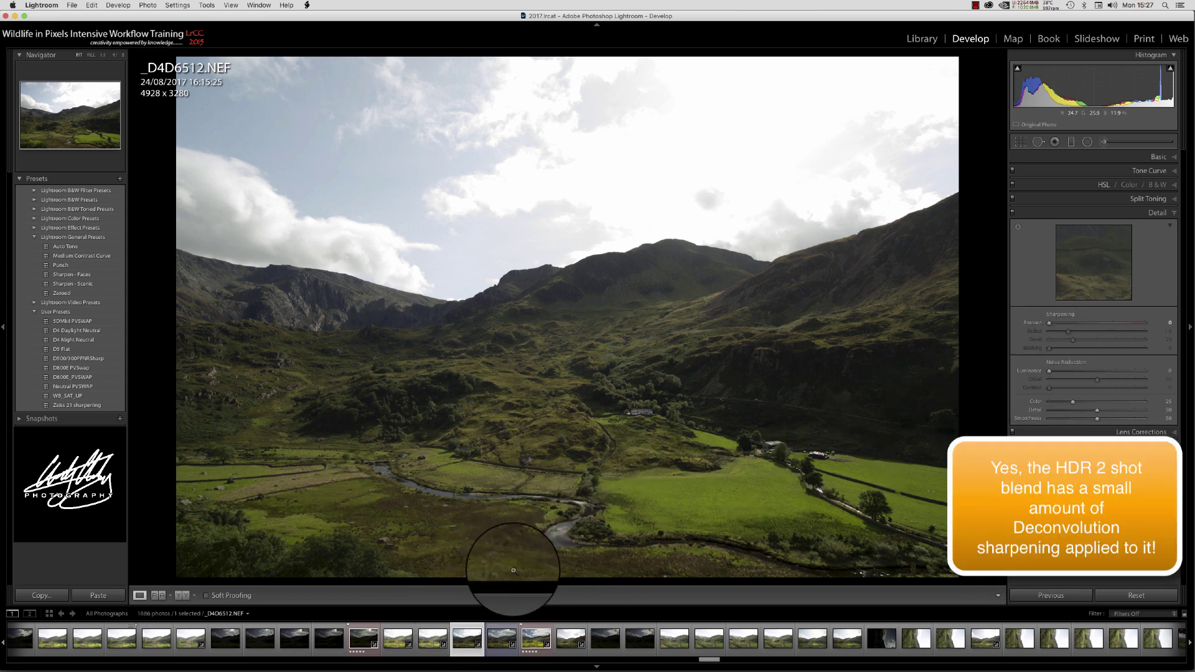
pyautogui.click(362, 639)
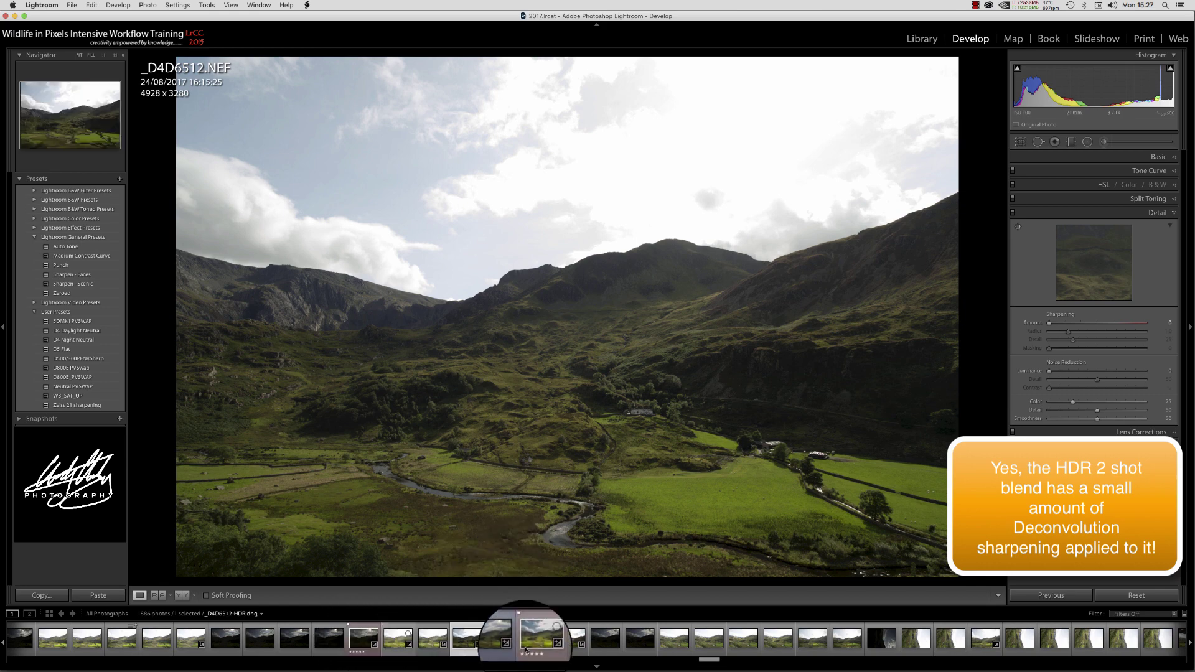
pyautogui.click(495, 638)
pyautogui.click(363, 641)
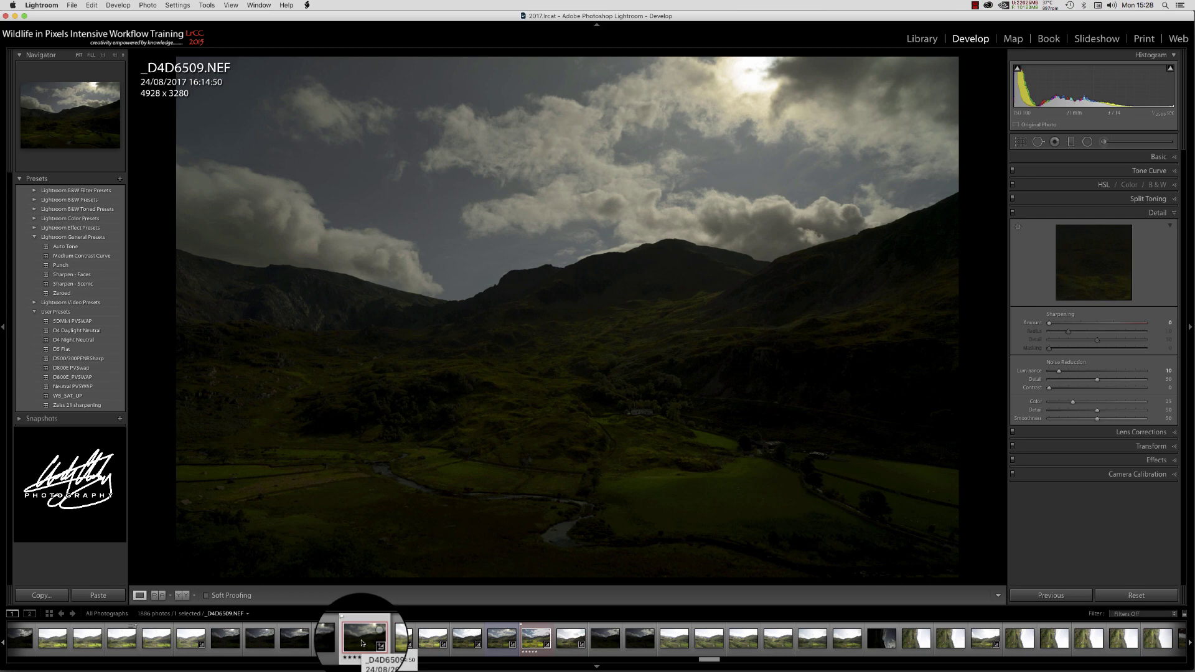
pyautogui.click(535, 643)
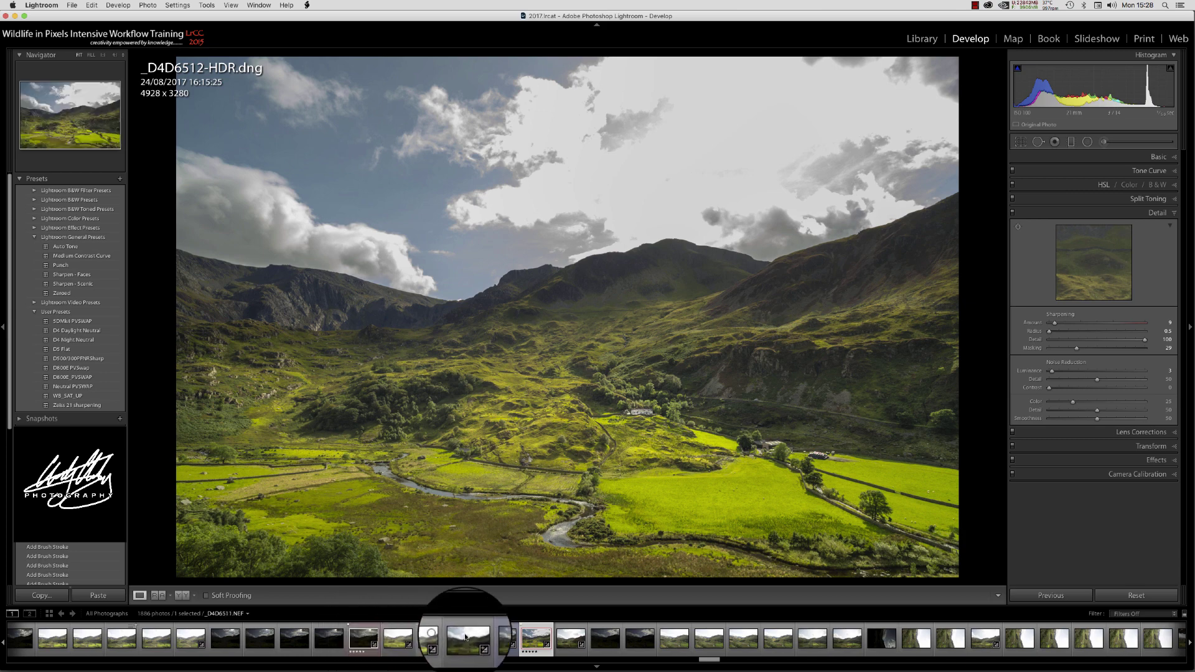
# Zoom _D4D6512-HDR-2.dng past 1:1 and pan to the ridgeline against the sky.
pyautogui.click(500, 640)
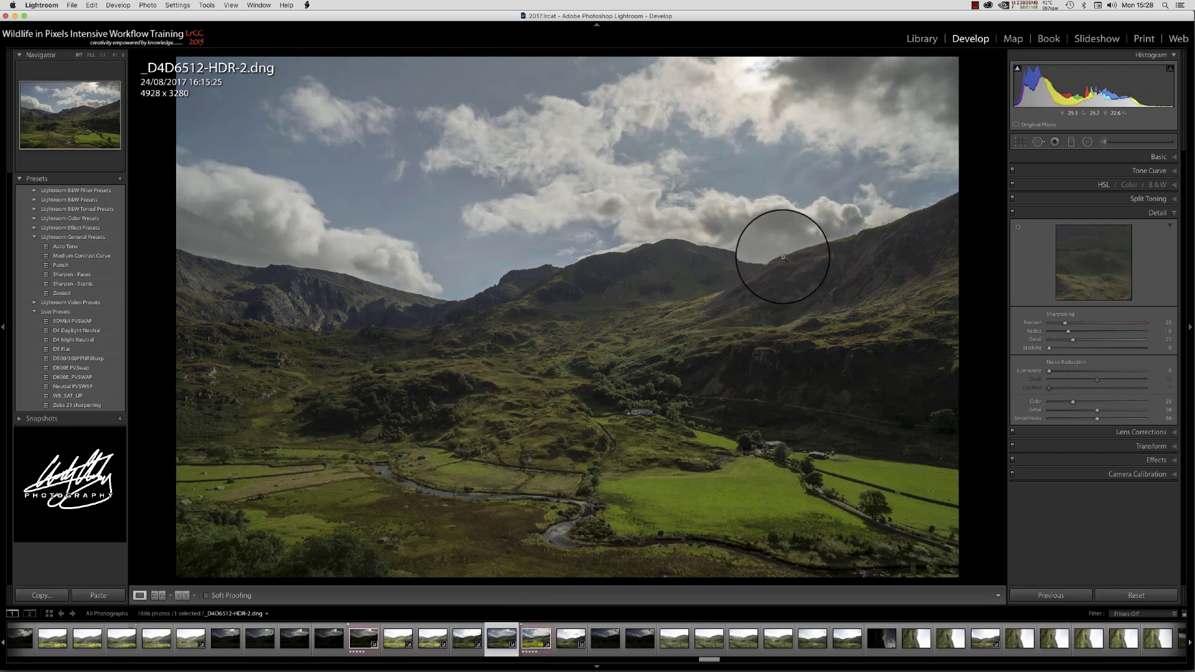
pyautogui.click(784, 263)
pyautogui.click(102, 57)
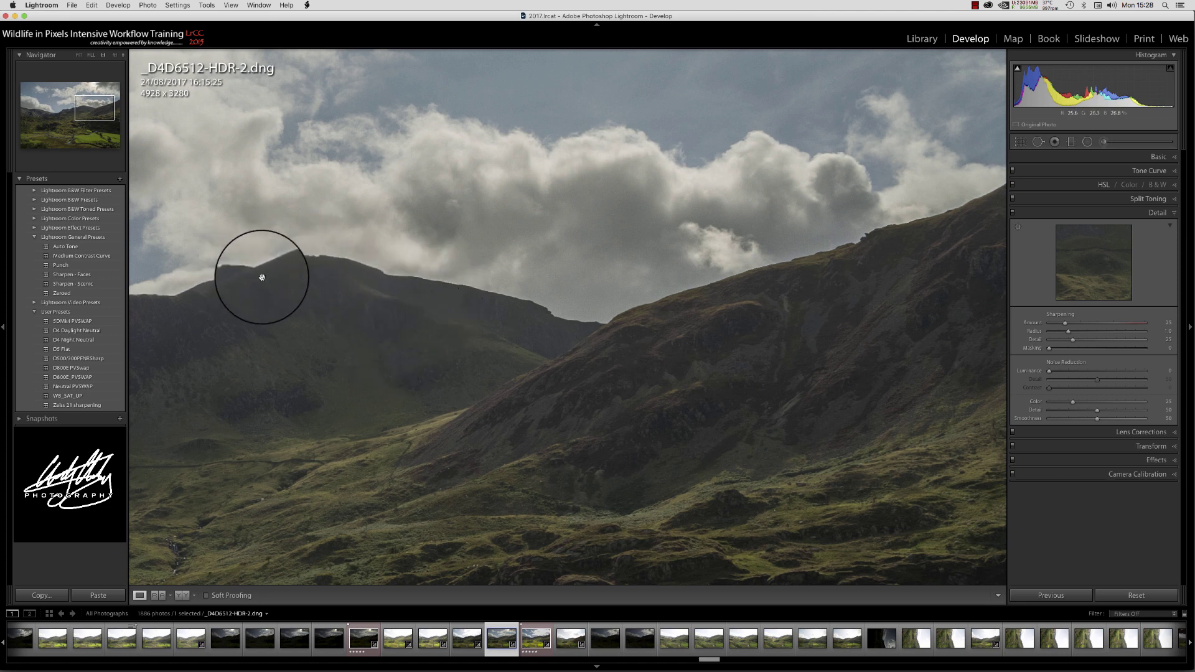
pyautogui.click(114, 55)
pyautogui.moveTo(245, 267); pyautogui.dragTo(643, 339)
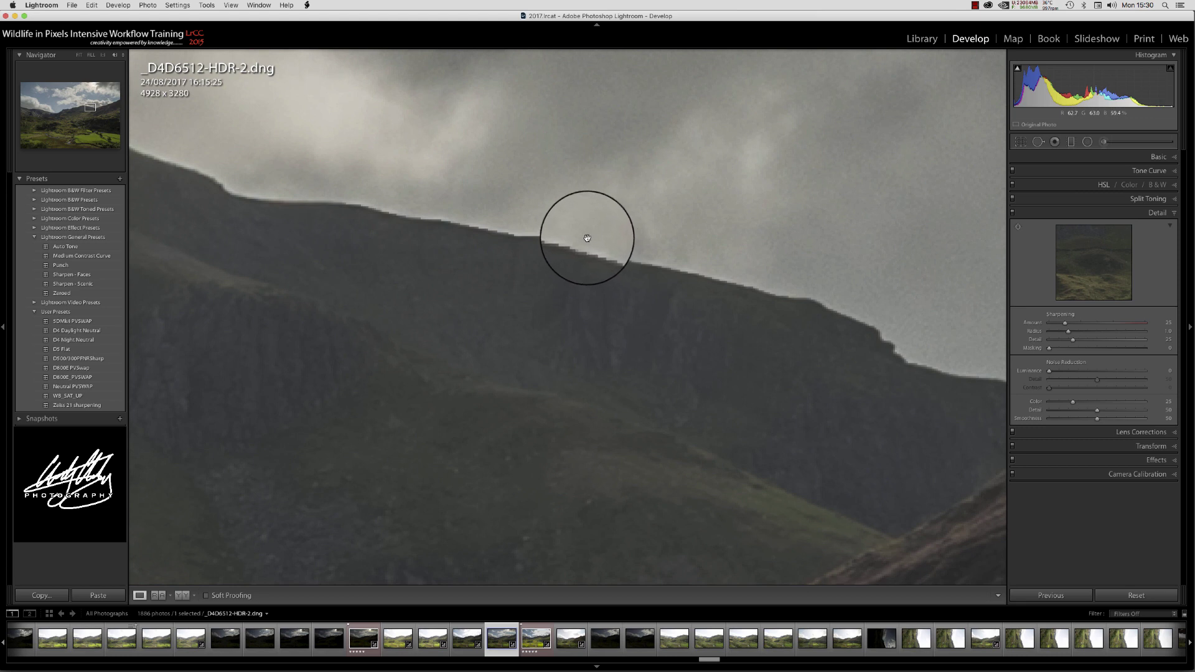
# Select _D4D6512-HDR.dng and return it to Fit view.
pyautogui.click(535, 640)
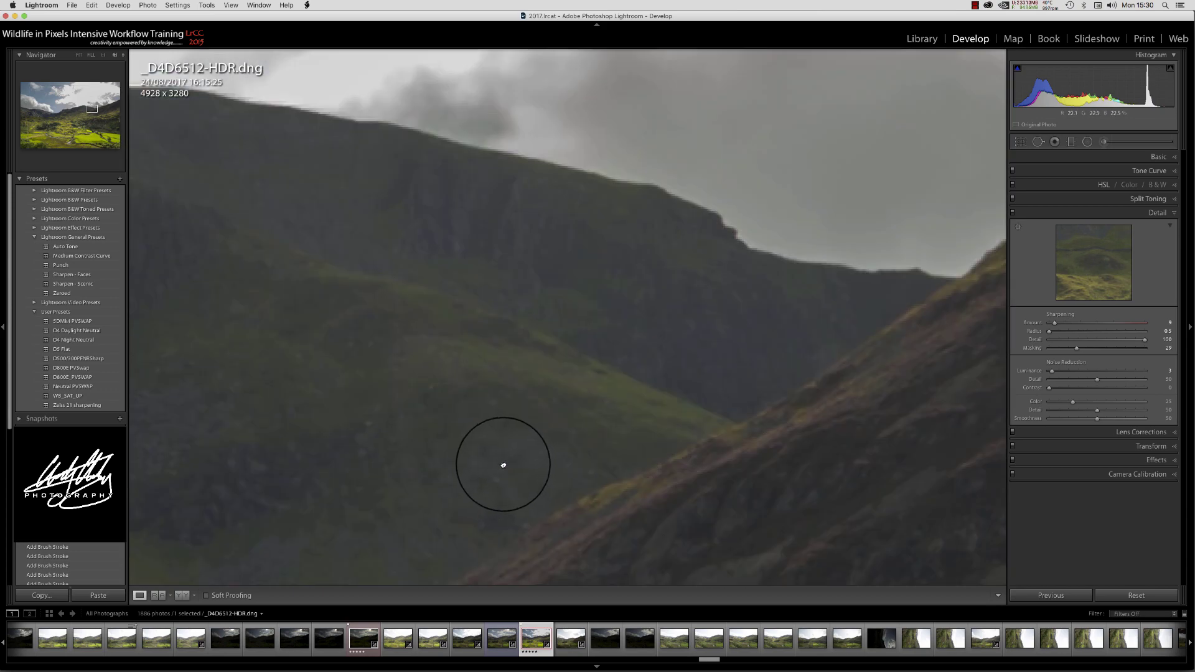
pyautogui.click(503, 463)
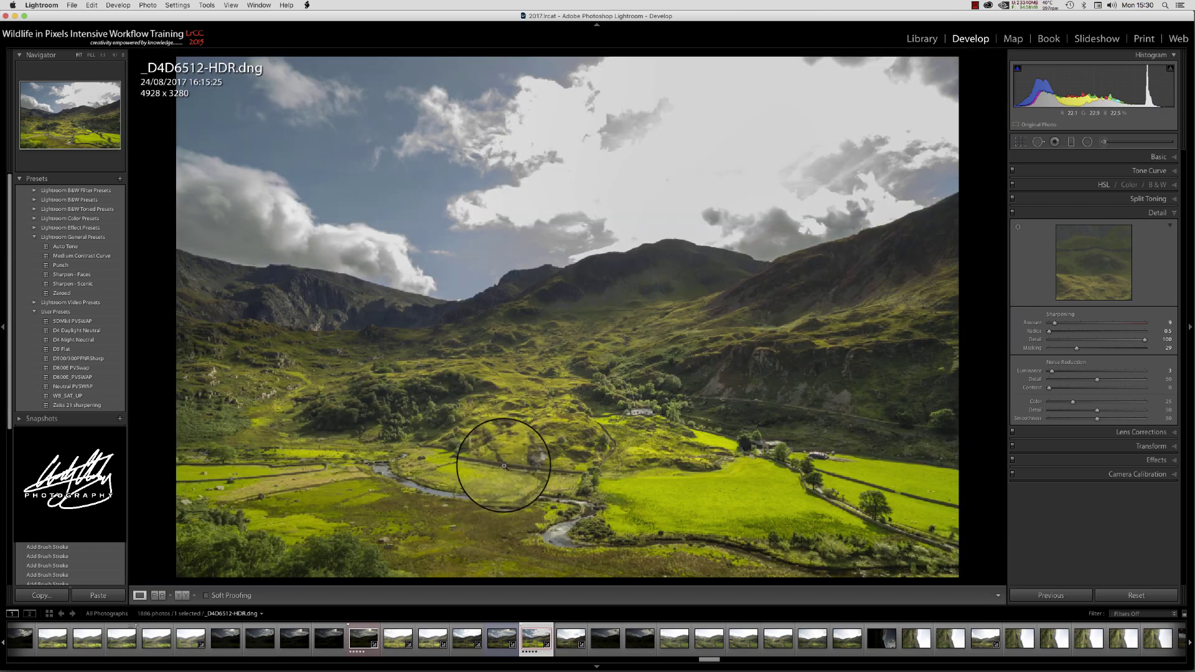
# Open _D4D6512-HDR.dng and _D4D6509.NEF as layers of one Photoshop document.
pyautogui.keyDown('super'); pyautogui.click(365, 641); pyautogui.keyUp('super')
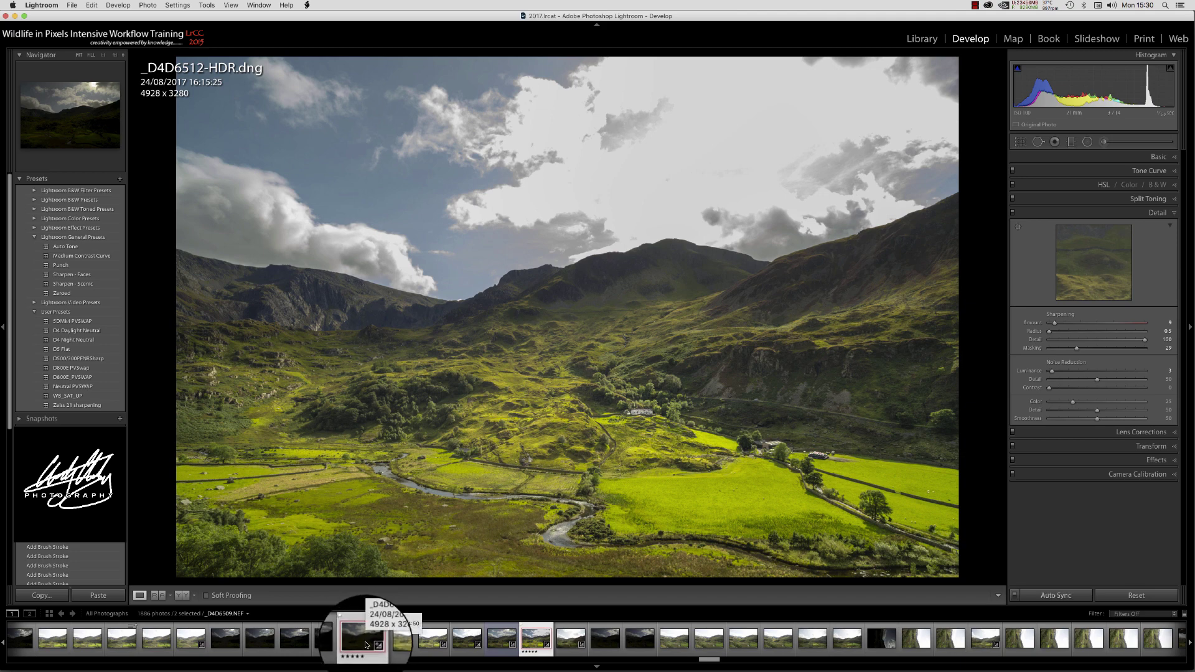
pyautogui.rightClick(365, 646)
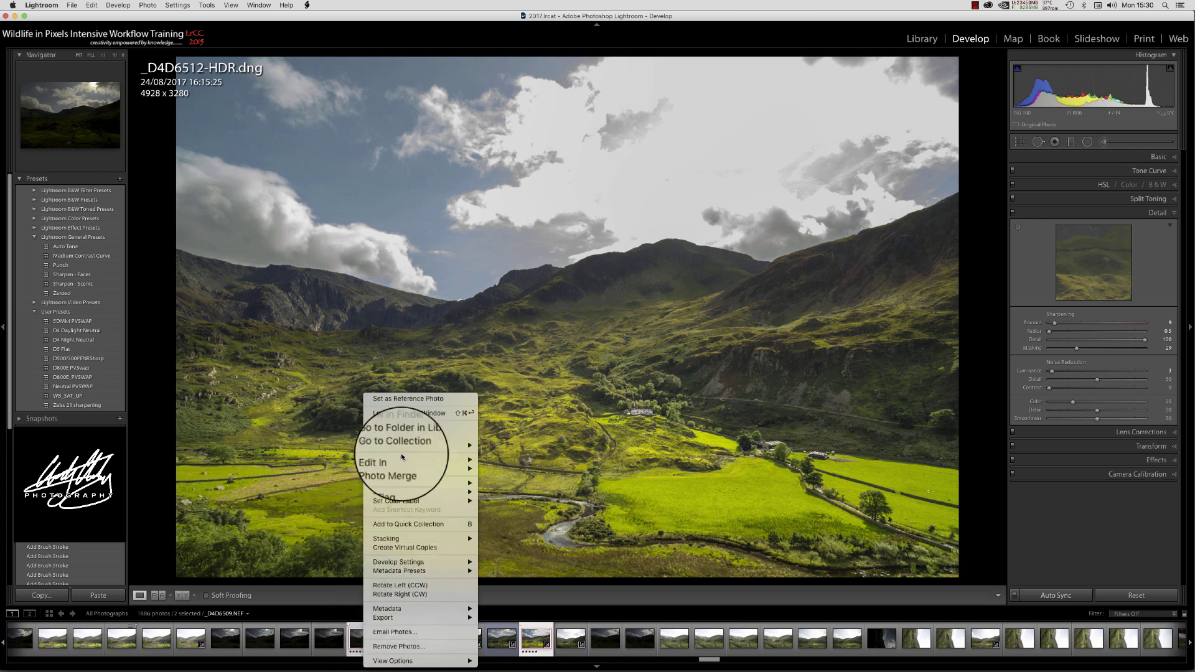
pyautogui.moveTo(429, 460)
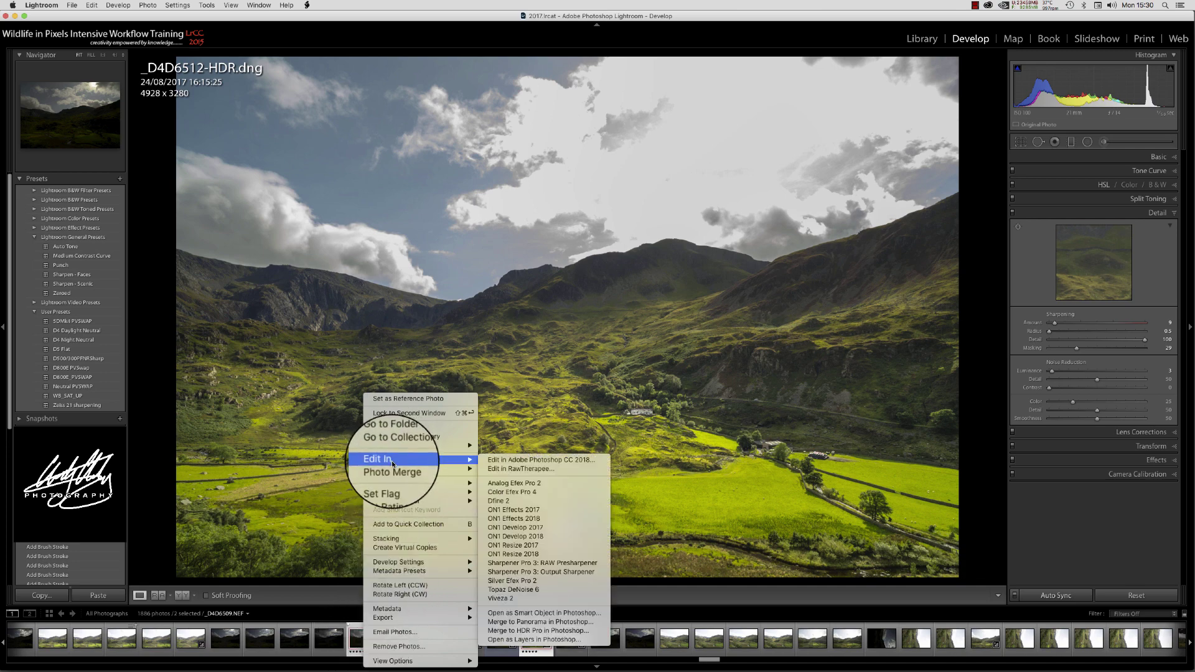
pyautogui.click(512, 640)
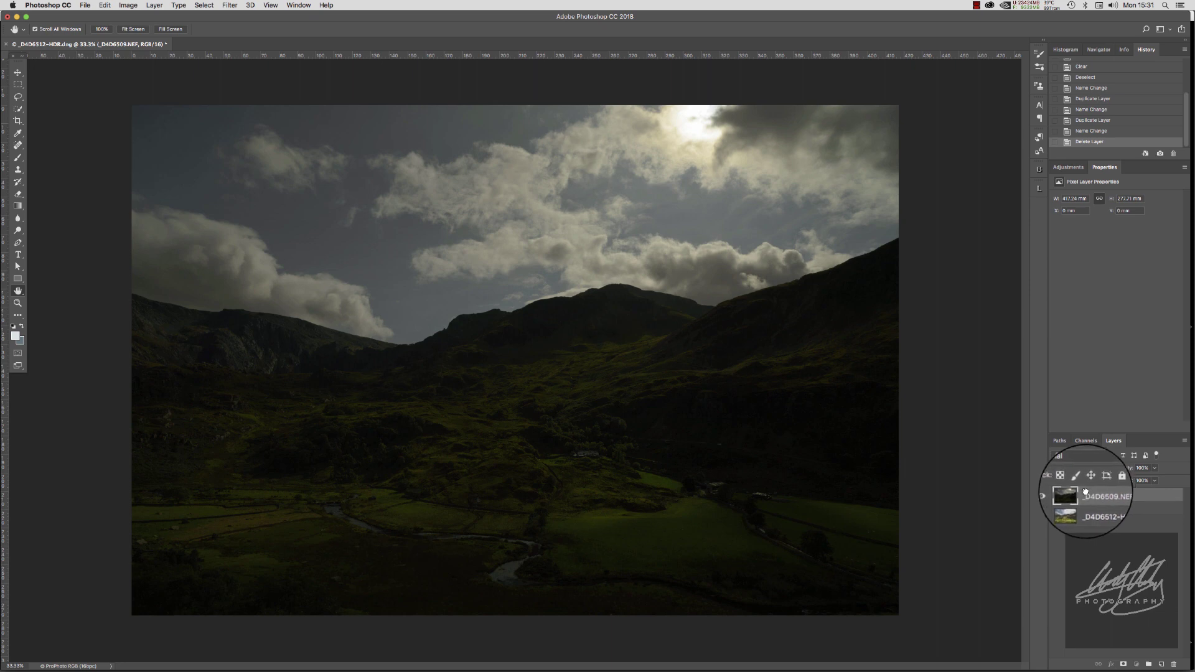
# Place the HDR layer above the hidden _D4D6509.NEF, Quick-Select the sky, and select the HDR layer.
pyautogui.moveTo(1085, 491); pyautogui.dragTo(1074, 518)
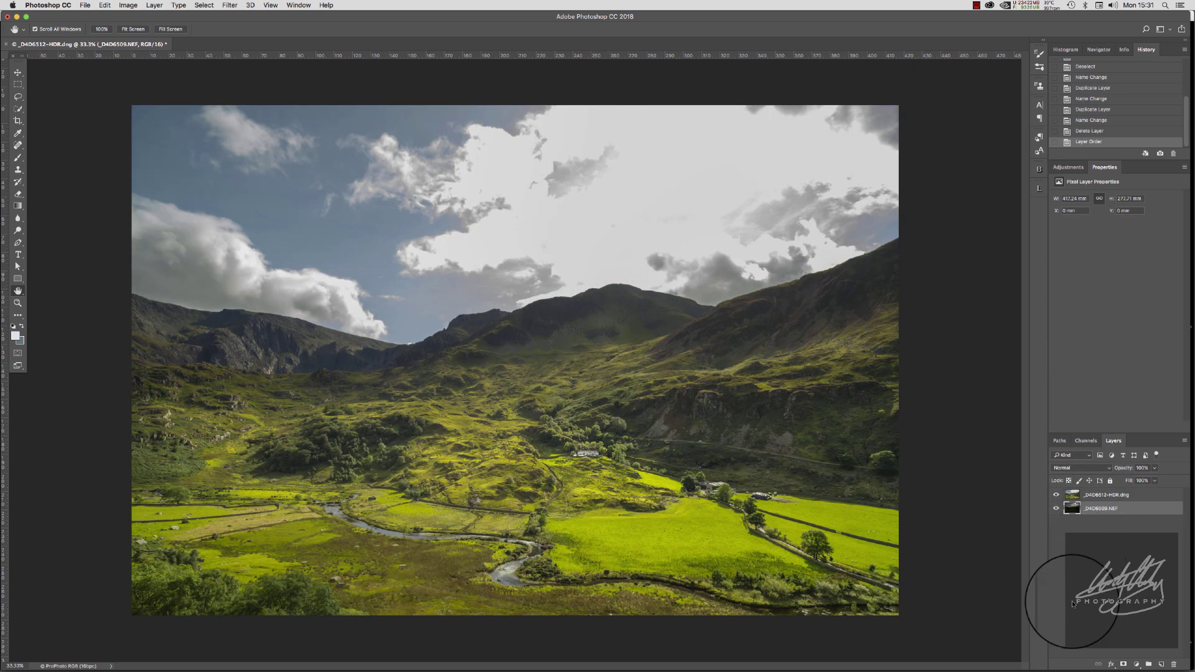
pyautogui.click(1056, 509)
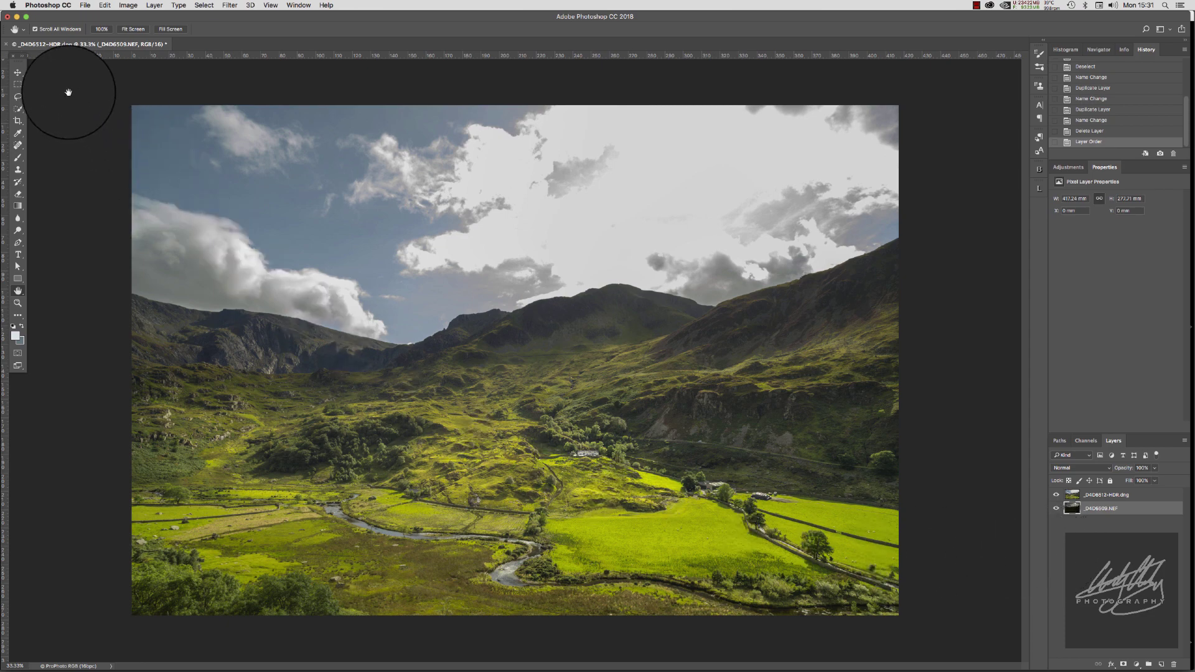
pyautogui.click(19, 111)
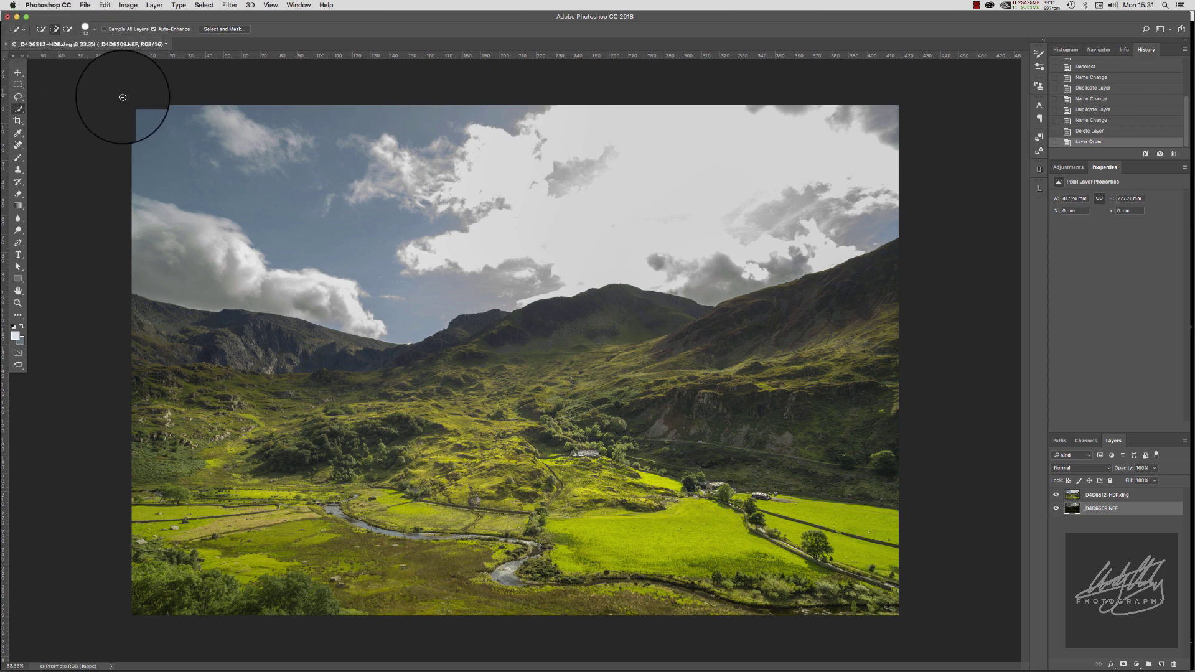
pyautogui.moveTo(142, 115)
pyautogui.mouseDown()
pyautogui.moveTo(434, 169)
pyautogui.moveTo(609, 180)
pyautogui.moveTo(789, 166)
pyautogui.mouseUp()
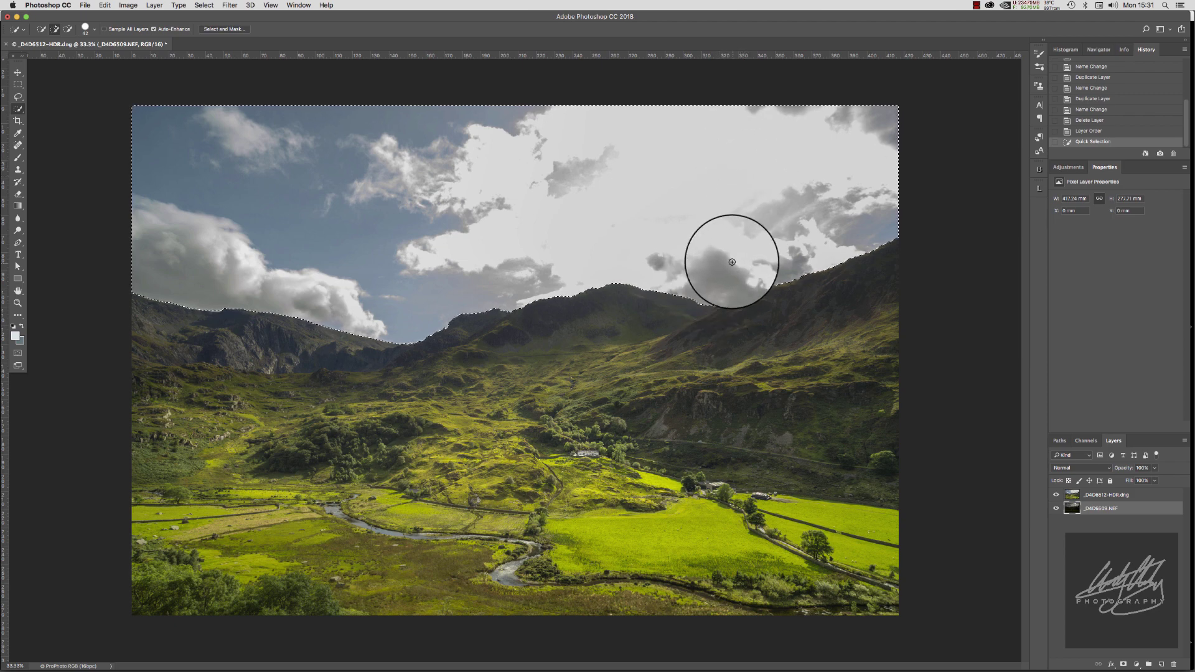
pyautogui.click(1097, 496)
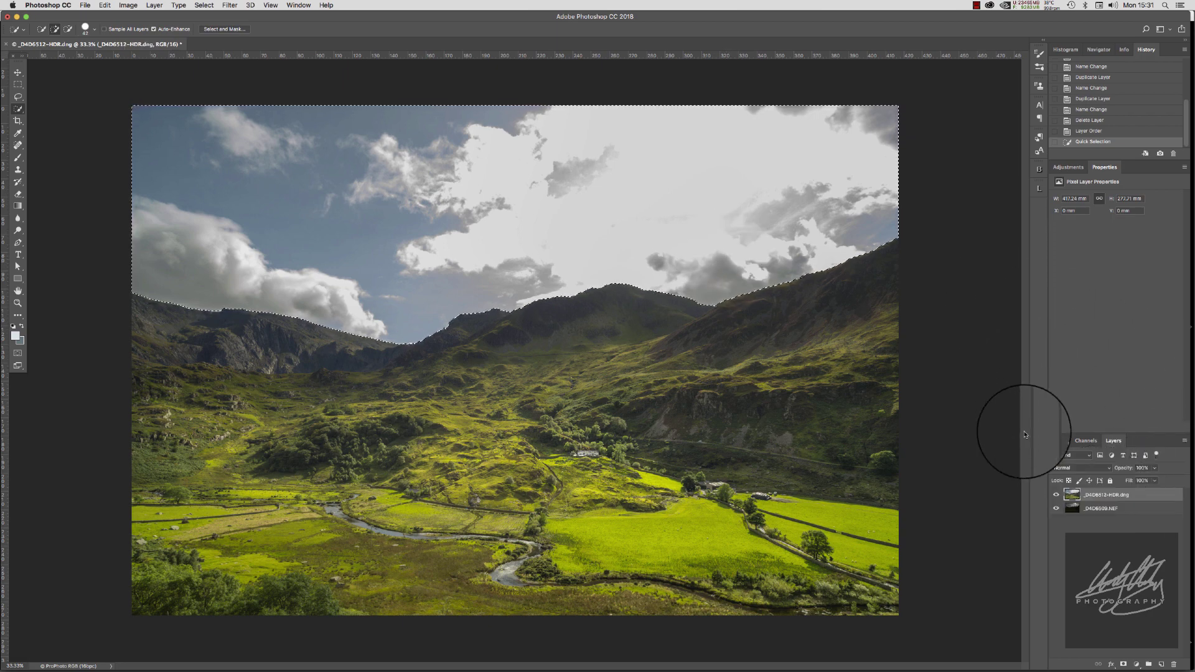
# Add a layer mask to the HDR layer from the sky selection and invert it.
pyautogui.click(1124, 665)
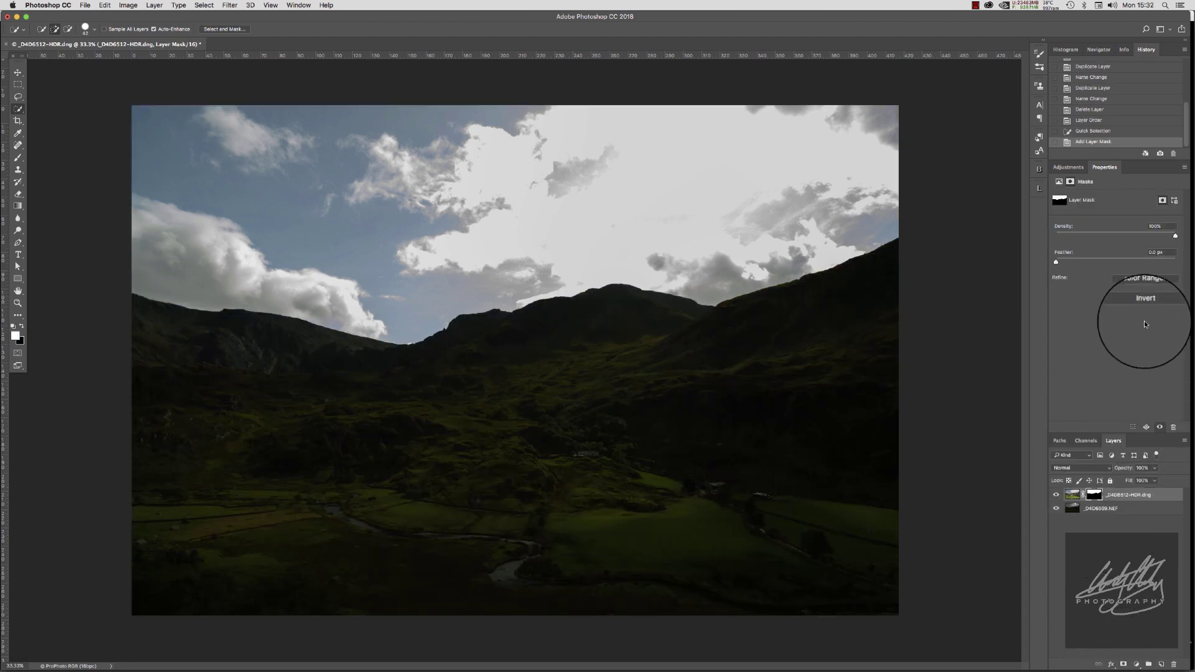
pyautogui.click(1137, 305)
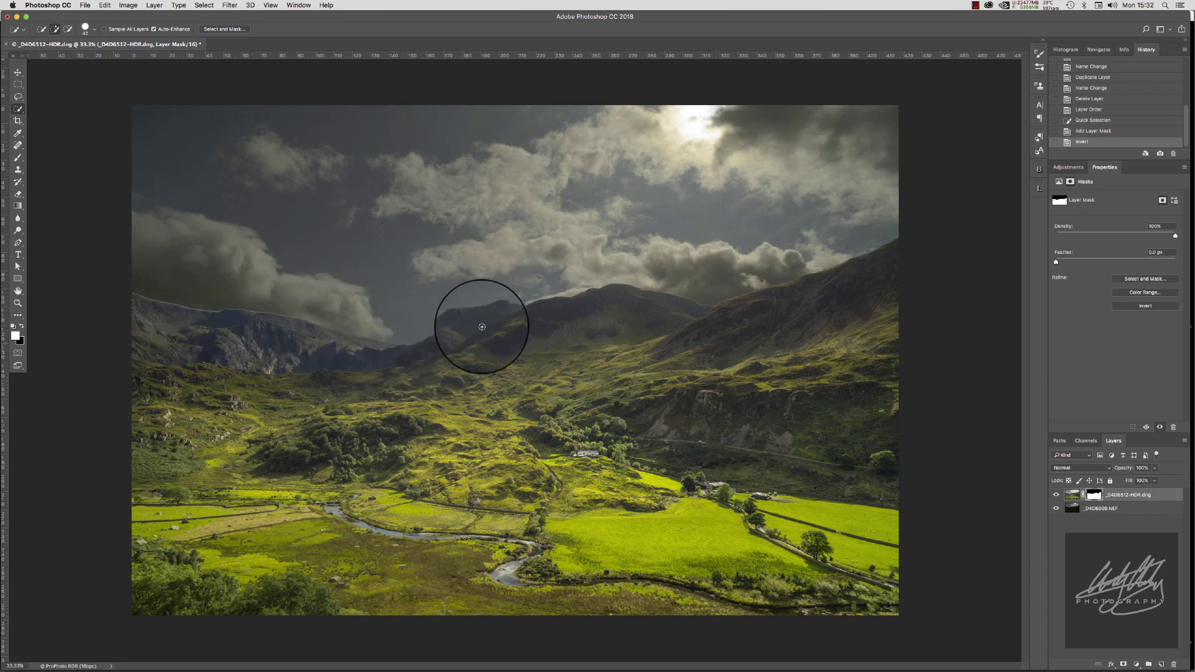
pyautogui.doubleClick(17, 302)
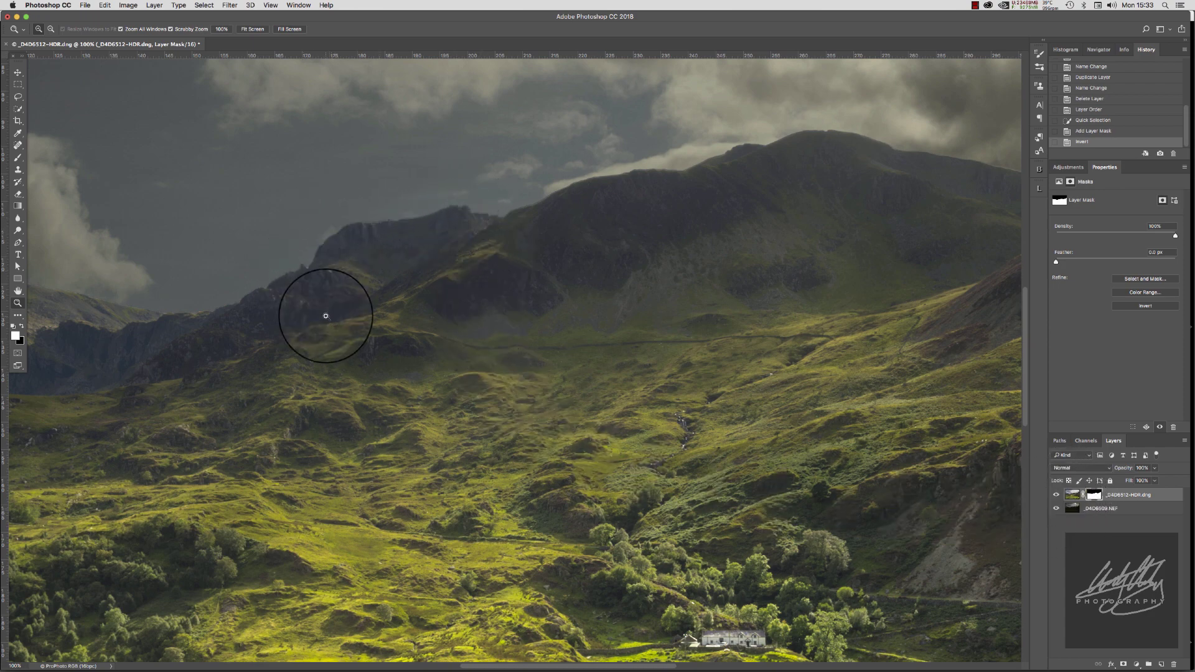
pyautogui.keyDown('alt'); pyautogui.click(743, 428); pyautogui.keyUp('alt')
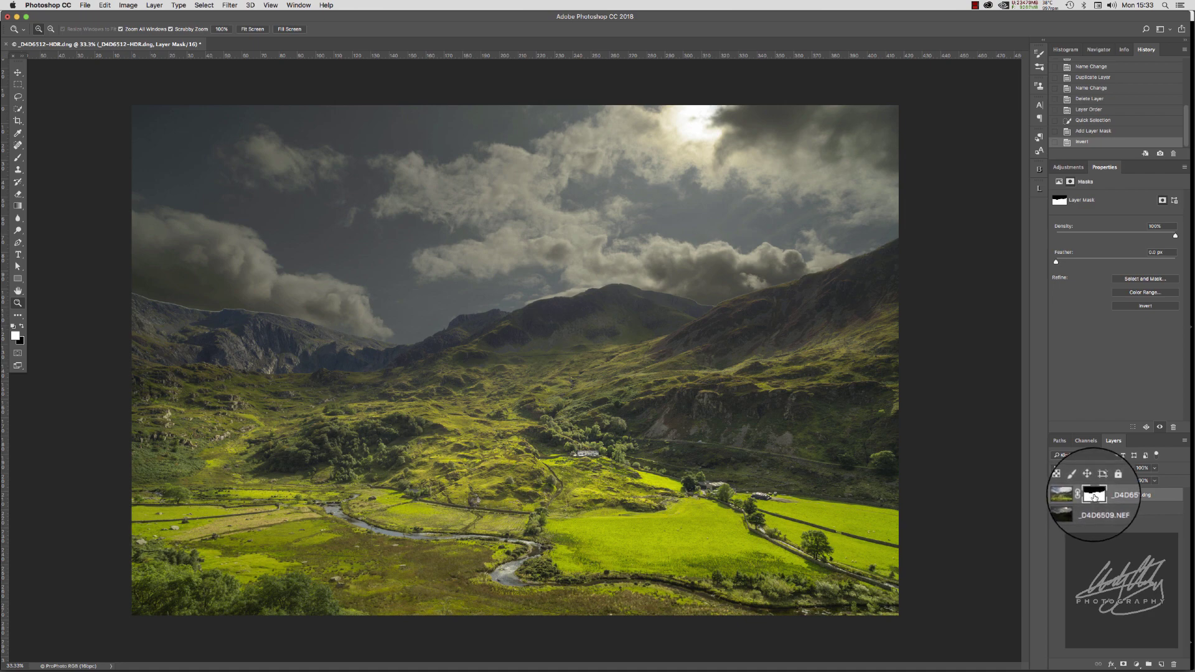
# Cmd-click the HDR layer's mask thumbnail to load the foreground as a selection.
pyautogui.moveTo(1094, 497); pyautogui.dragTo(1095, 494)
pyautogui.keyDown('super'); pyautogui.click(1096, 494); pyautogui.keyUp('super')
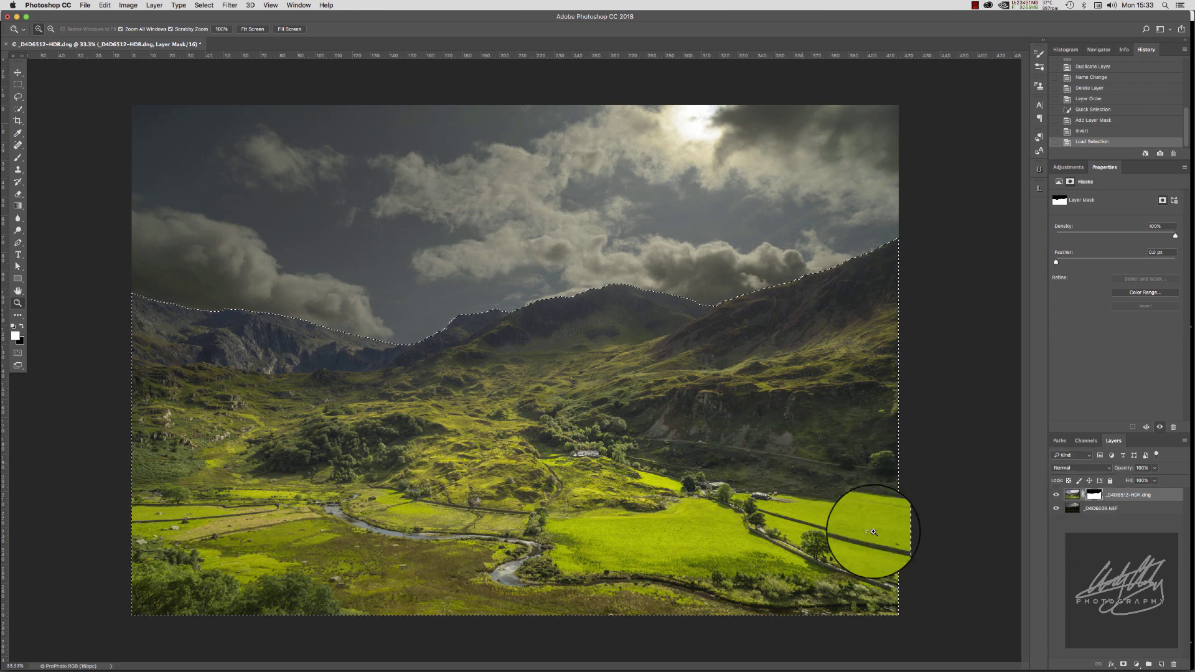
# Give the _D4D6509.NEF layer an inverted mask from the loaded selection, keeping only its sky.
pyautogui.click(1096, 514)
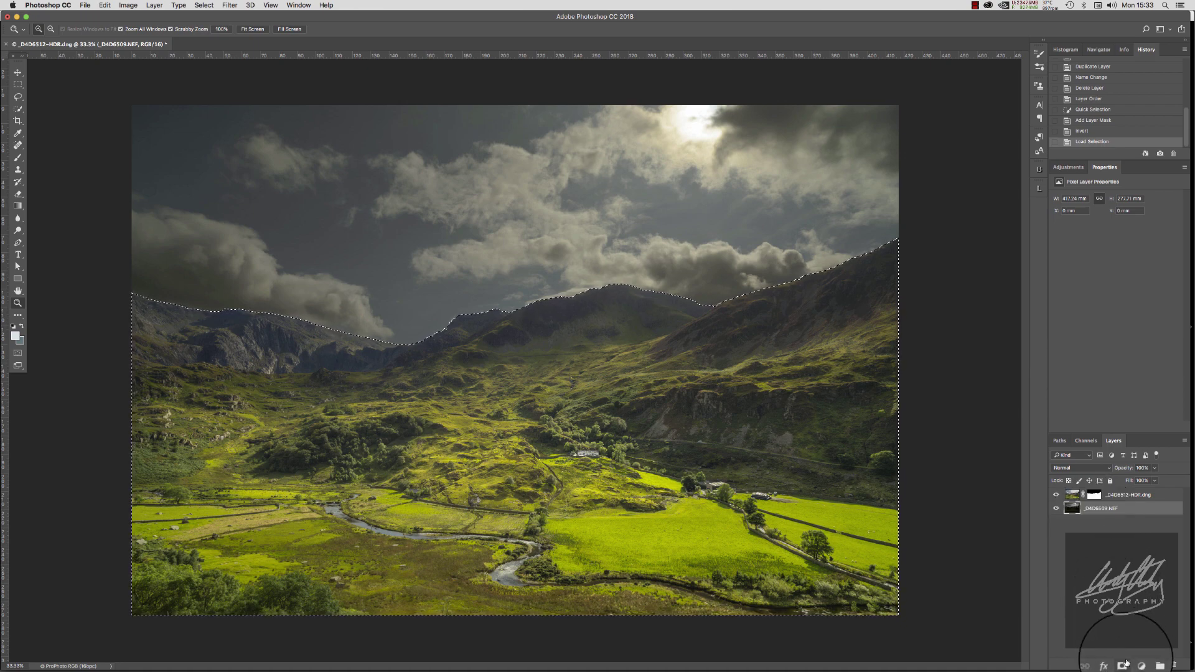
pyautogui.click(1123, 665)
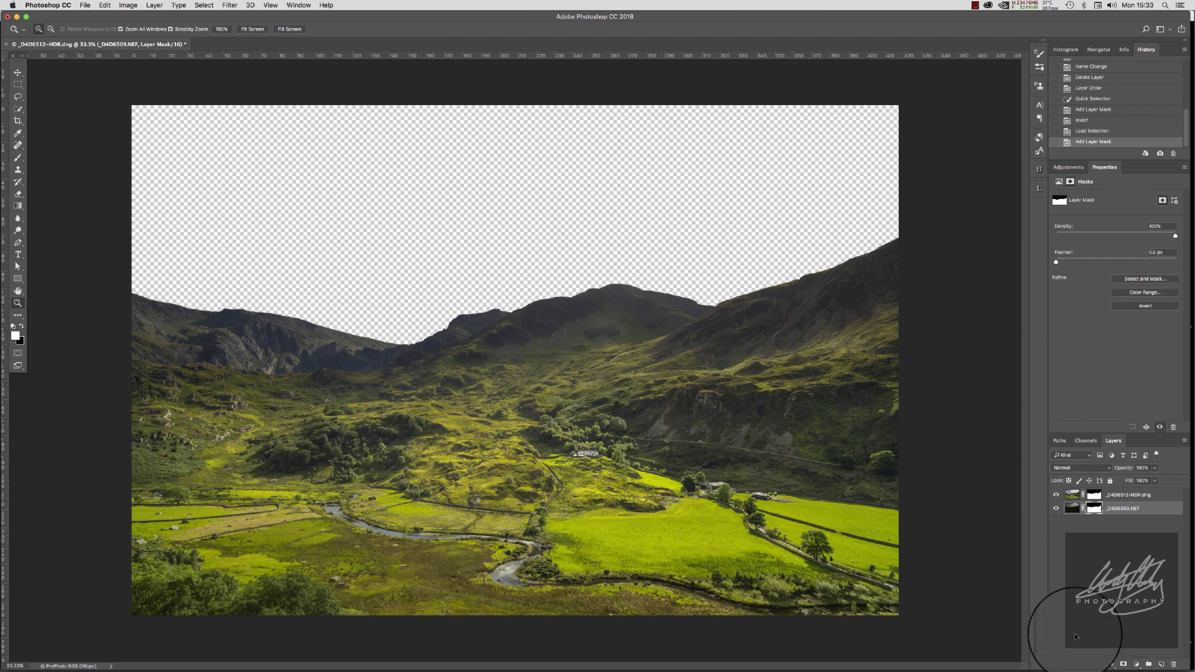
pyautogui.click(1136, 306)
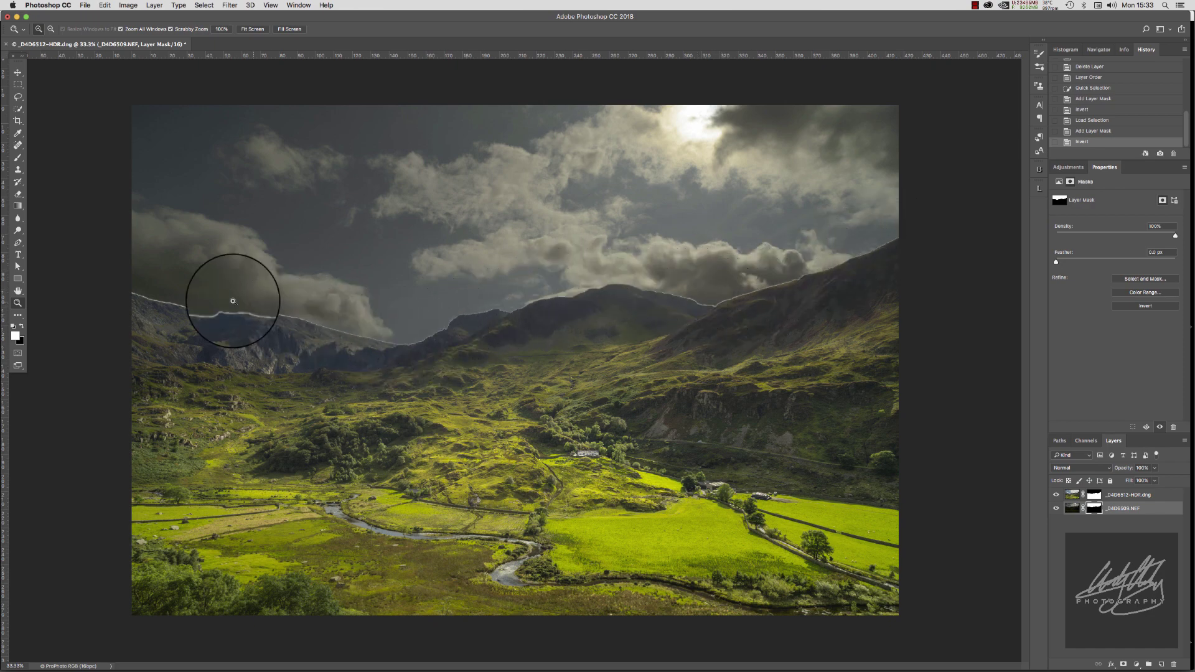
pyautogui.rightClick(1095, 510)
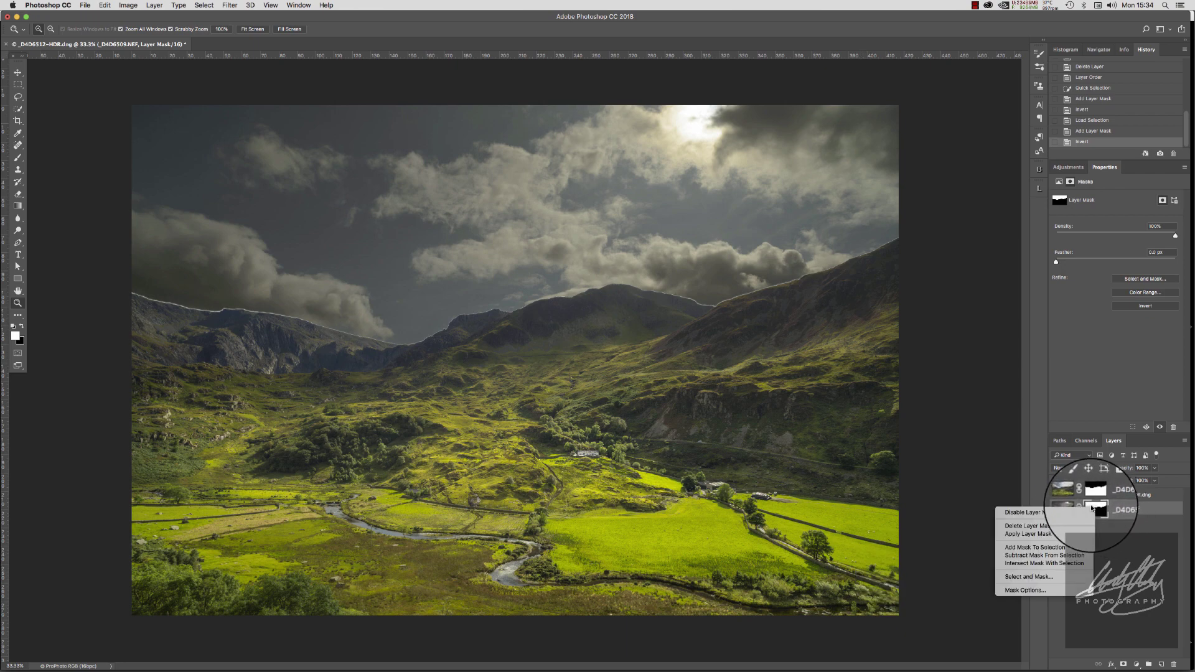
# Apply the _D4D6509.NEF sky layer's mask, then toggle the HDR layer's visibility to verify.
pyautogui.click(1043, 533)
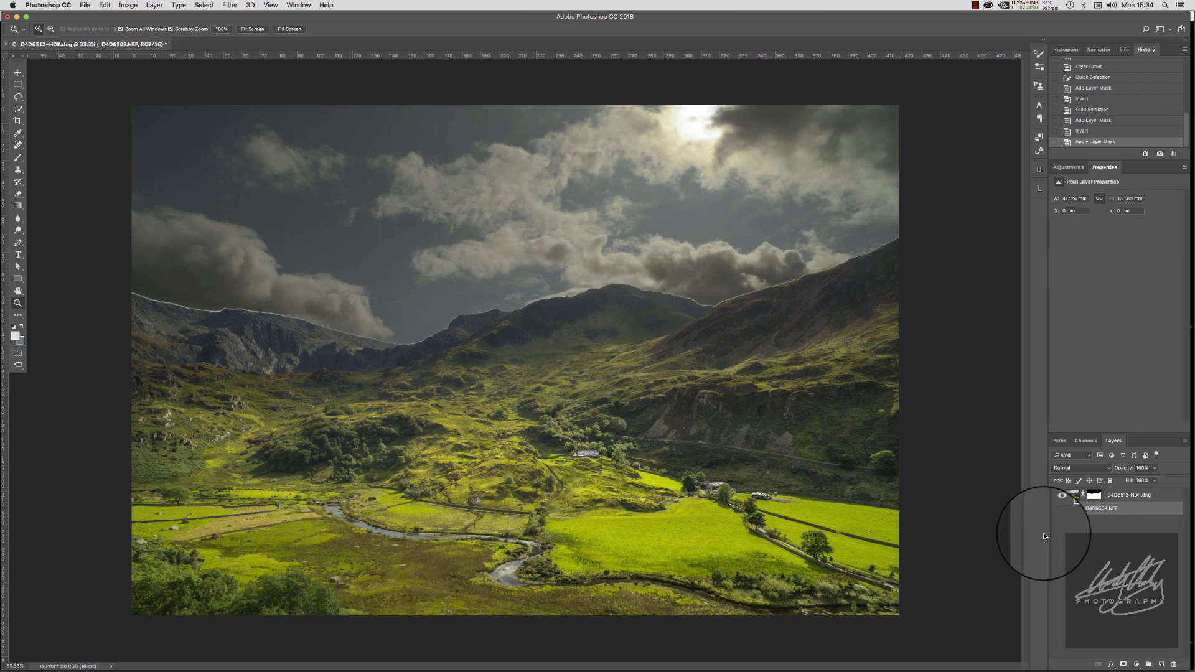
pyautogui.click(1056, 495)
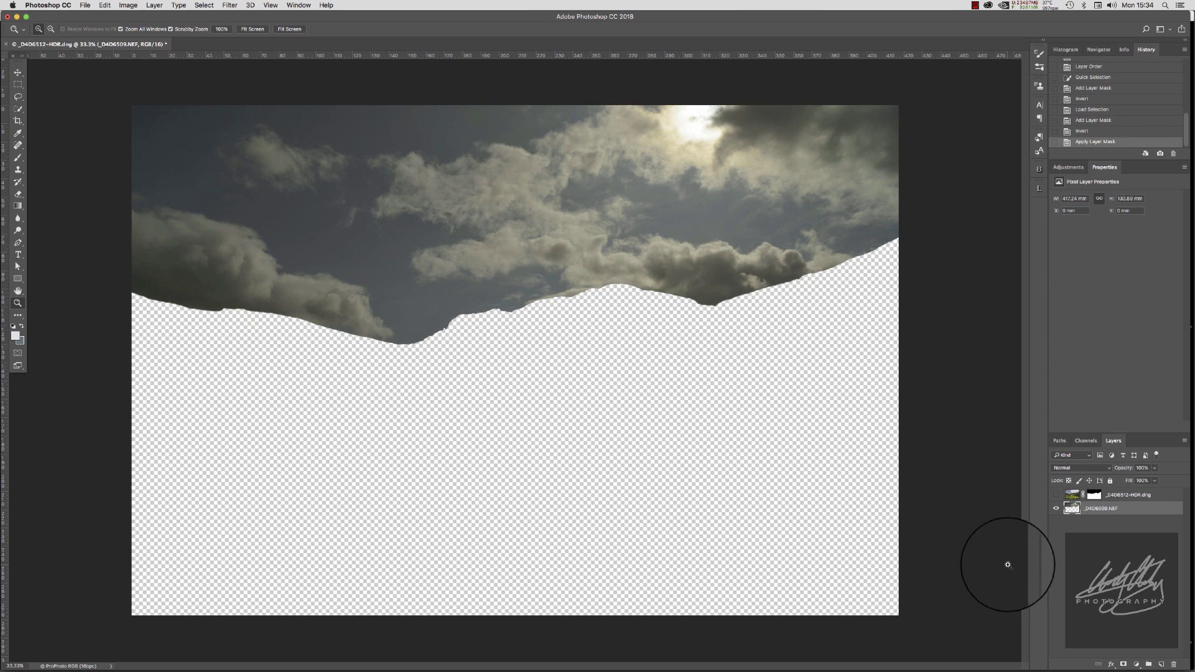
pyautogui.click(1056, 495)
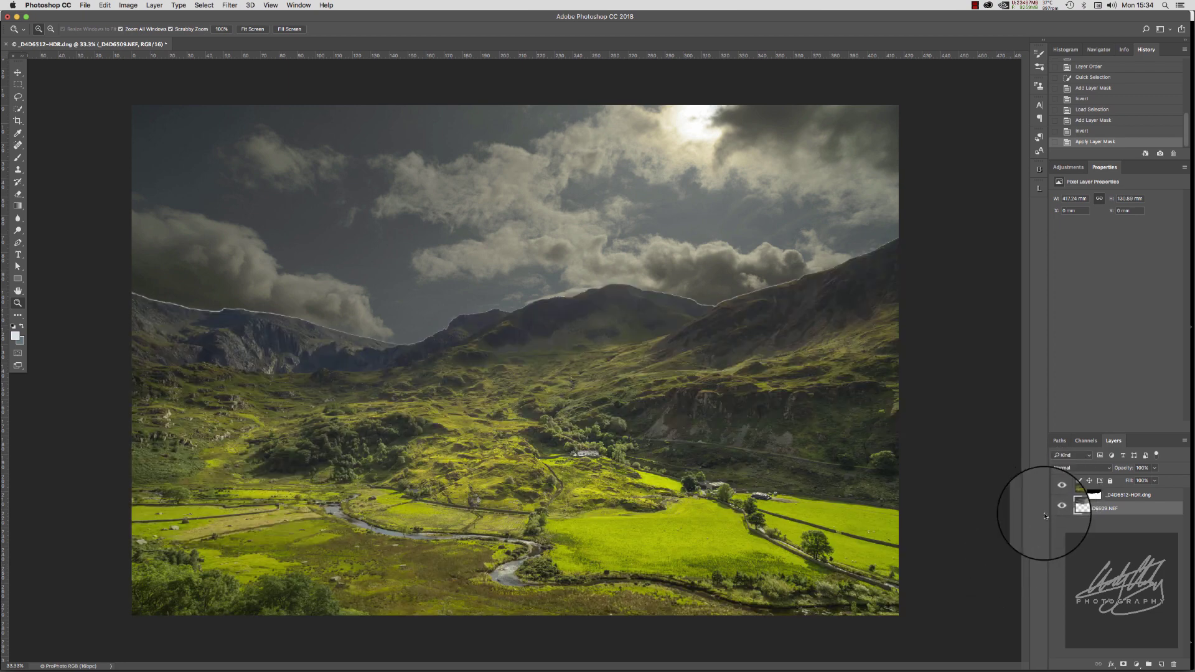
# Stretch the _D4D6509.NEF sky layer wider and further down below the ridge, and commit.
pyautogui.click(17, 73)
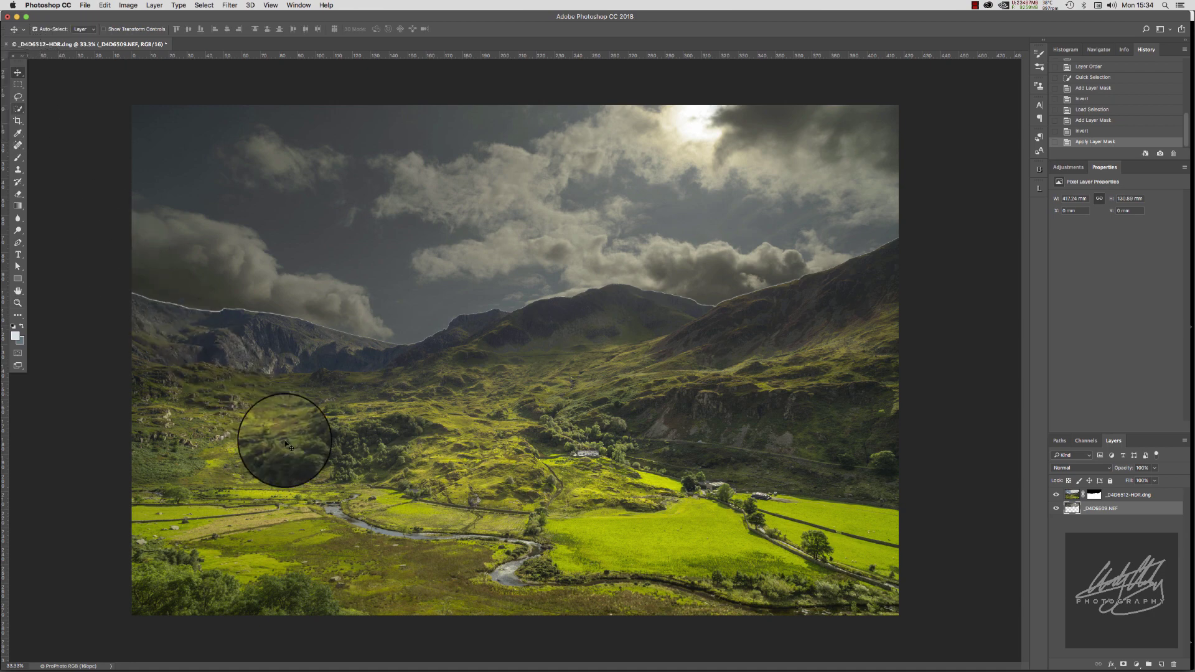
pyautogui.click(105, 29)
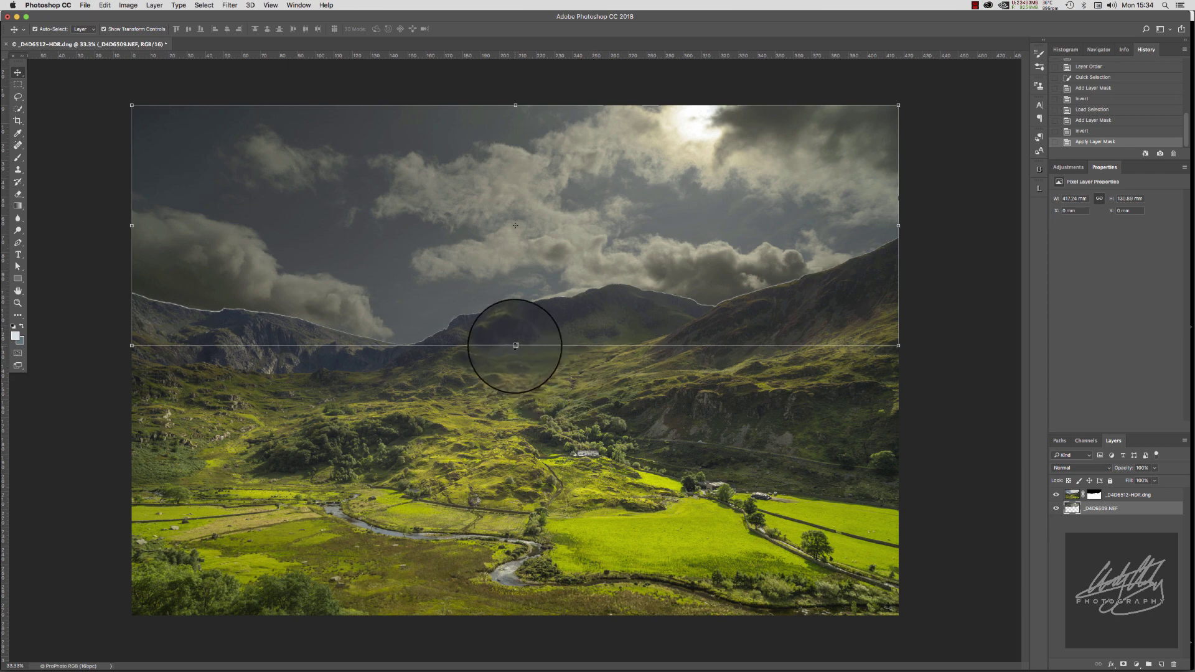
pyautogui.moveTo(516, 346); pyautogui.dragTo(516, 352)
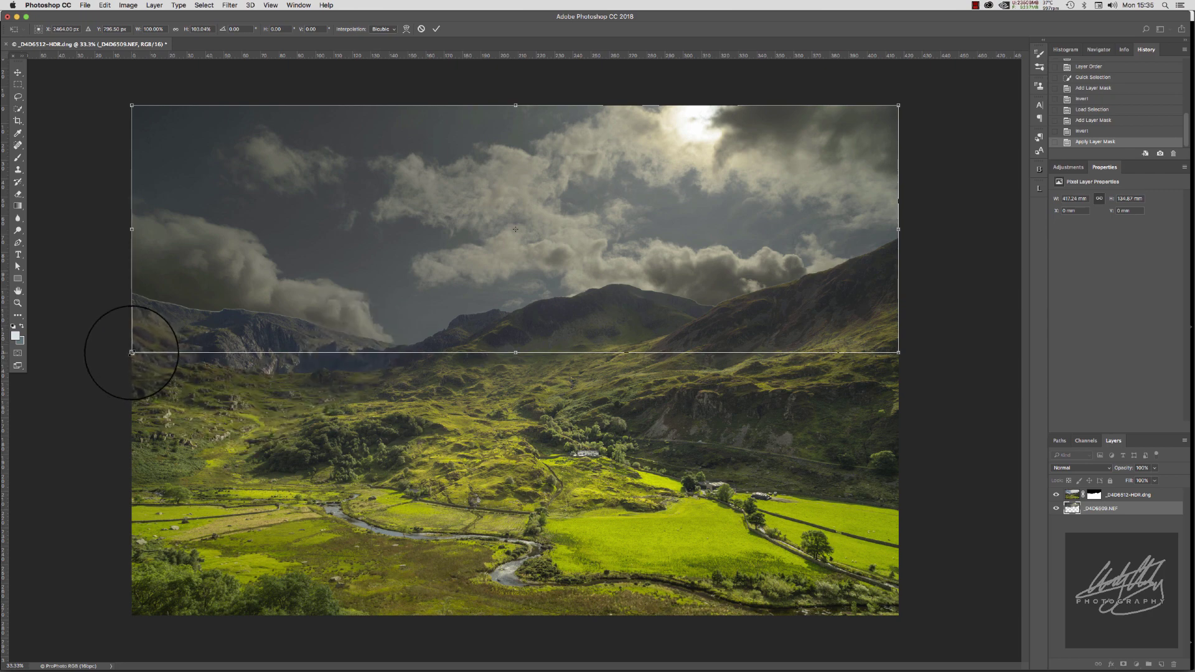
pyautogui.moveTo(132, 352); pyautogui.dragTo(125, 354)
pyautogui.moveTo(893, 355); pyautogui.dragTo(907, 357)
pyautogui.moveTo(516, 357); pyautogui.dragTo(516, 361)
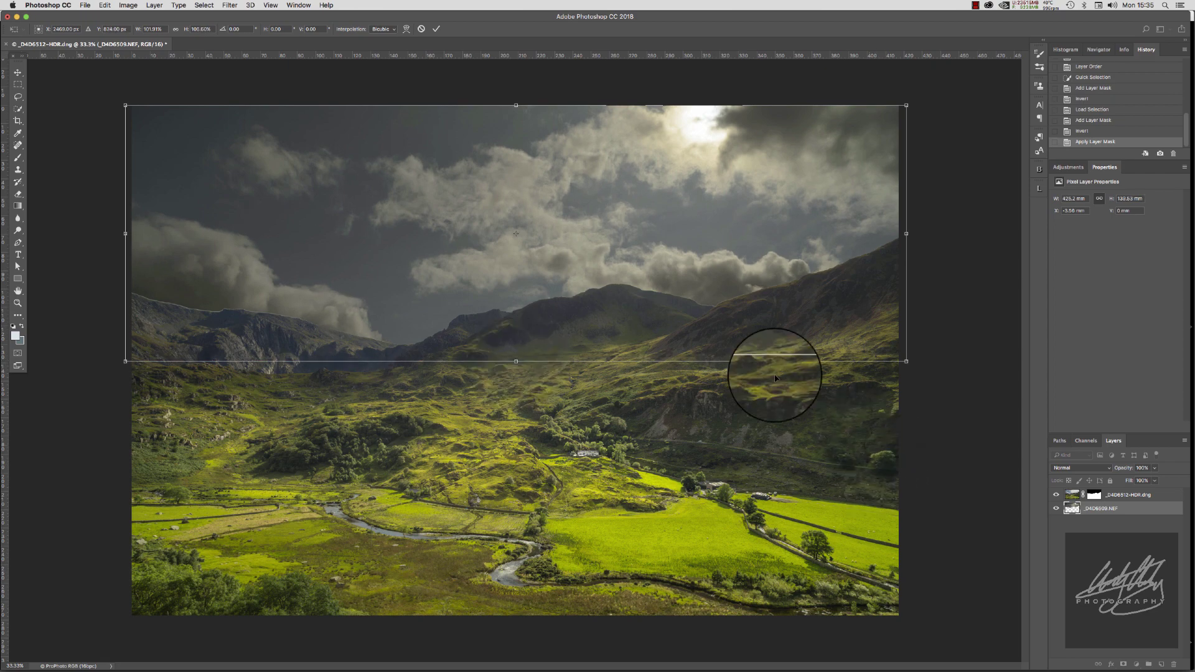
pyautogui.click(436, 28)
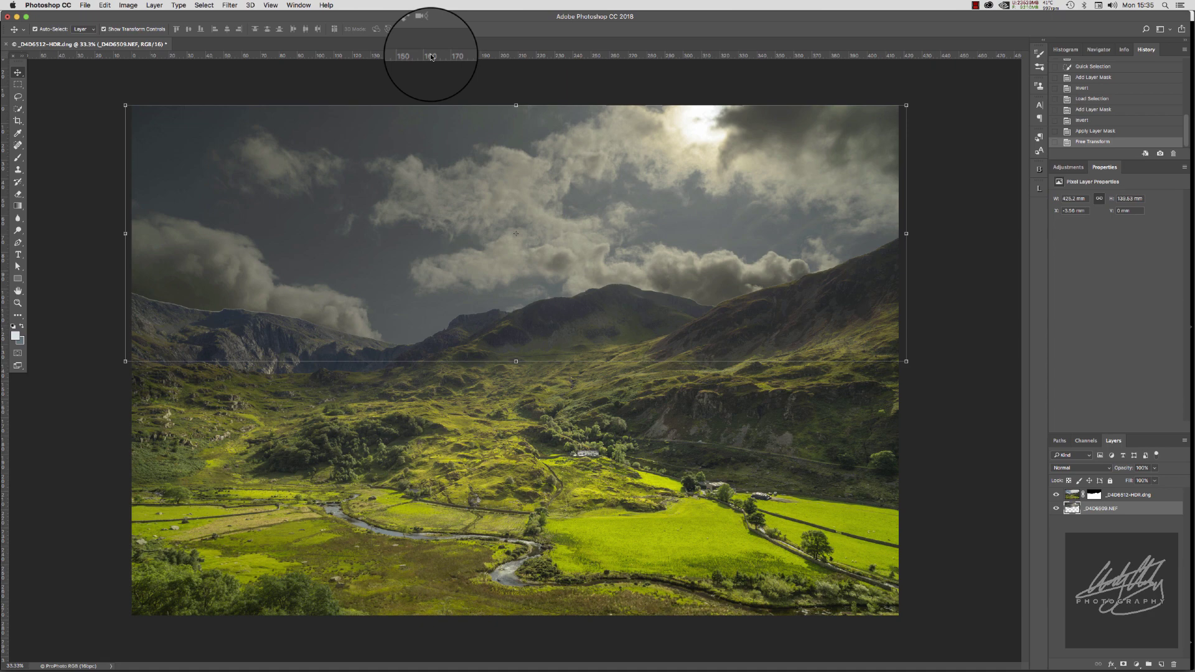
pyautogui.click(104, 29)
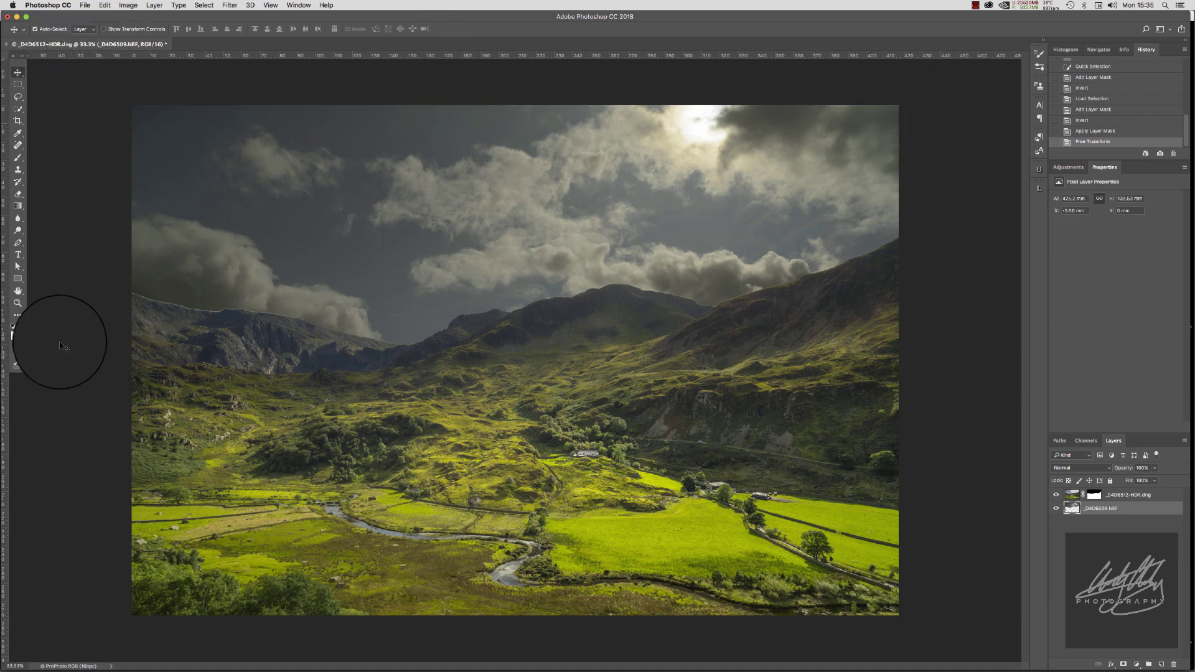
# Inspect the ridge edge at 100%, select the _D4D6512-HDR.dng layer, and zoom out.
pyautogui.doubleClick(19, 303)
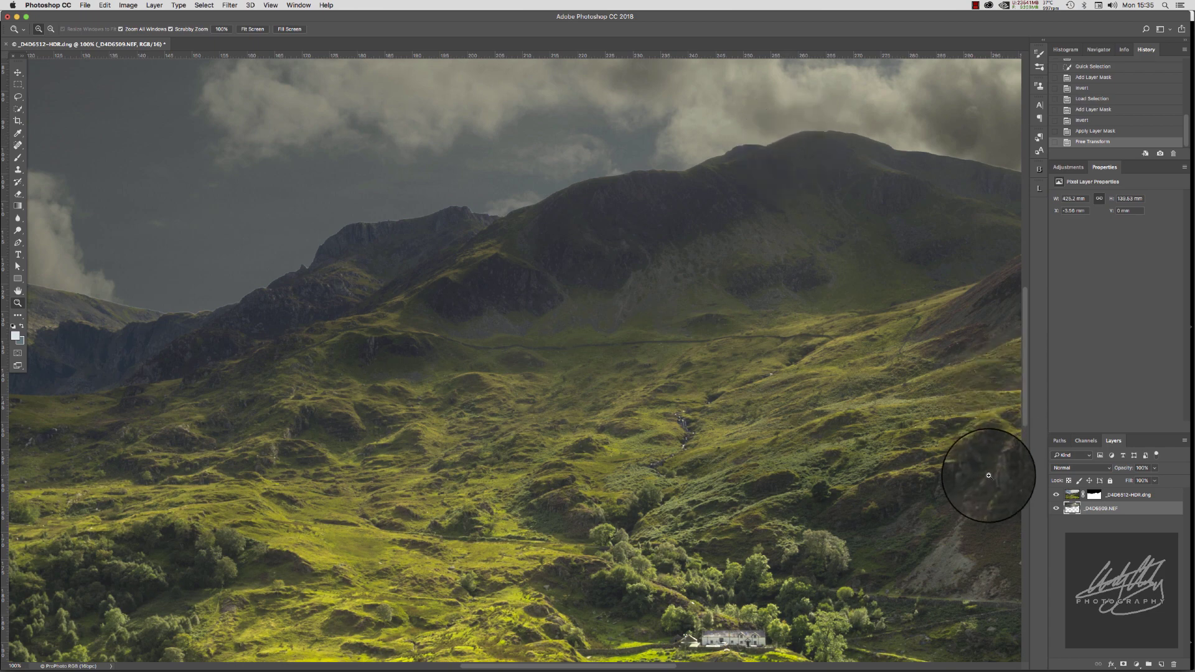
pyautogui.click(1069, 494)
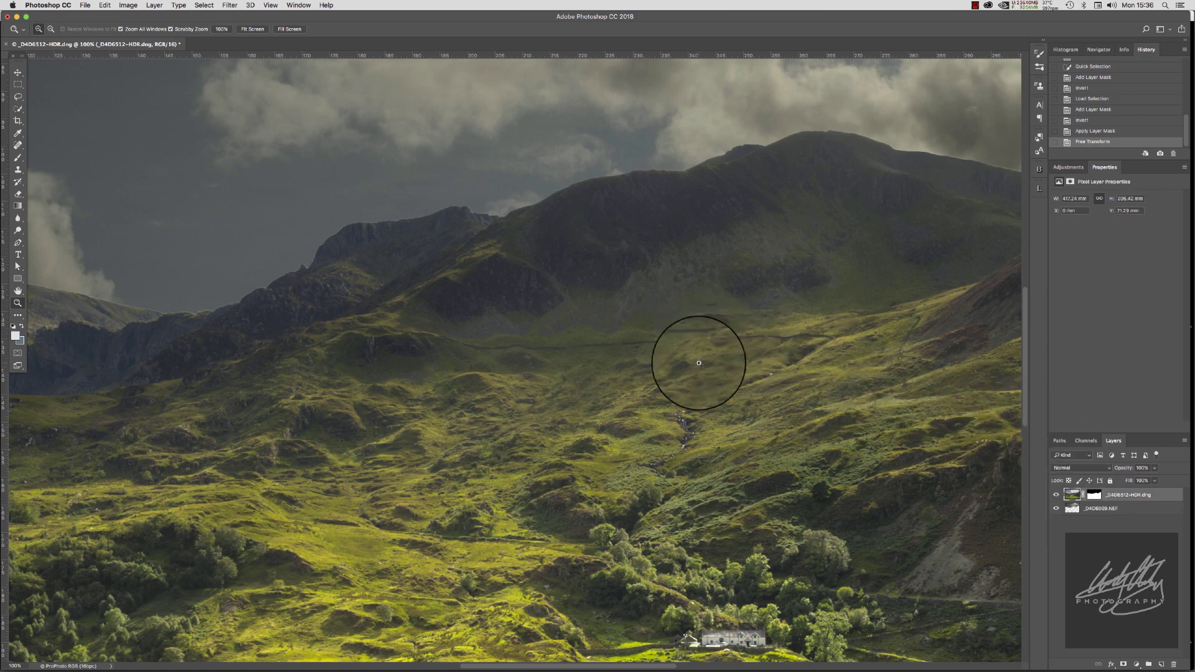
pyautogui.press('super+minus')
pyautogui.press('super+minus')
pyautogui.press('super+minus')
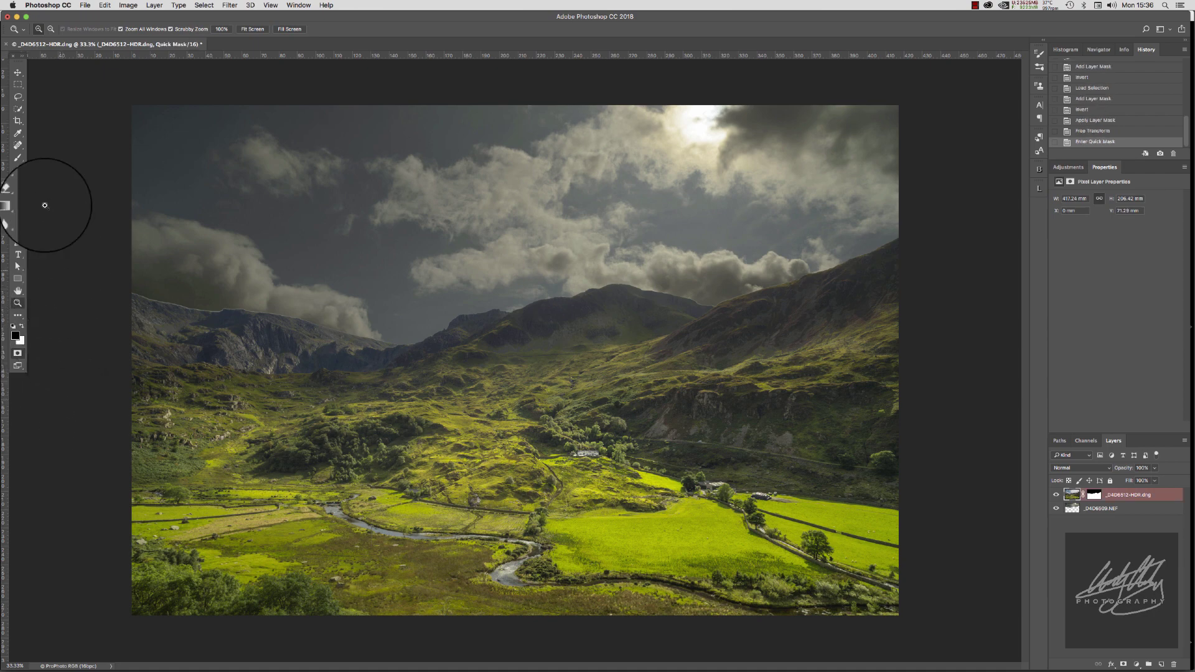
# Paint a Quick Mask band along the ridgeline edge to edge and convert it to a selection.
pyautogui.click(18, 156)
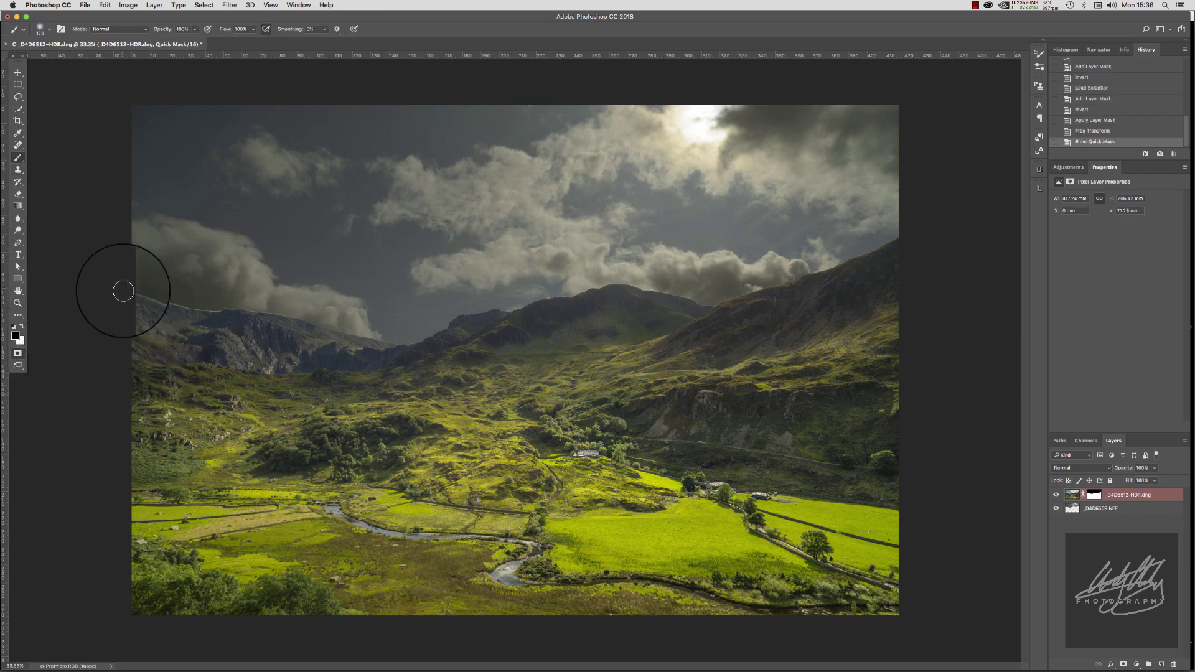
pyautogui.moveTo(125, 290)
pyautogui.mouseDown()
pyautogui.moveTo(407, 340)
pyautogui.moveTo(469, 313)
pyautogui.moveTo(537, 310)
pyautogui.moveTo(612, 286)
pyautogui.moveTo(722, 303)
pyautogui.mouseUp()
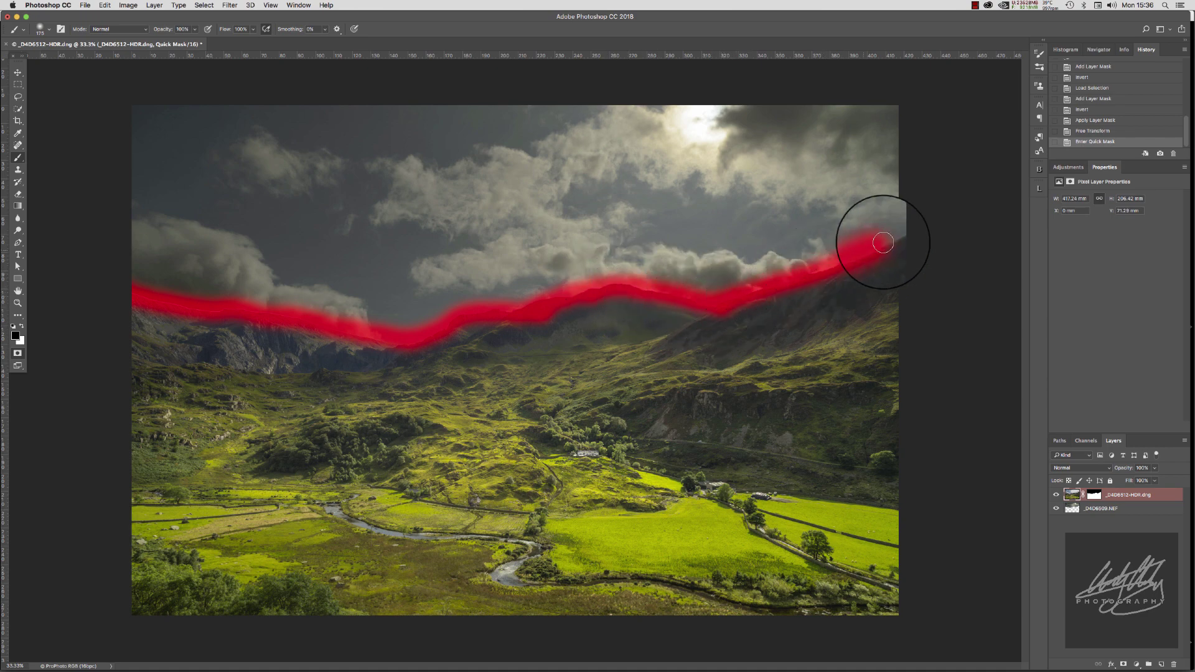
pyautogui.moveTo(888, 240); pyautogui.dragTo(928, 218)
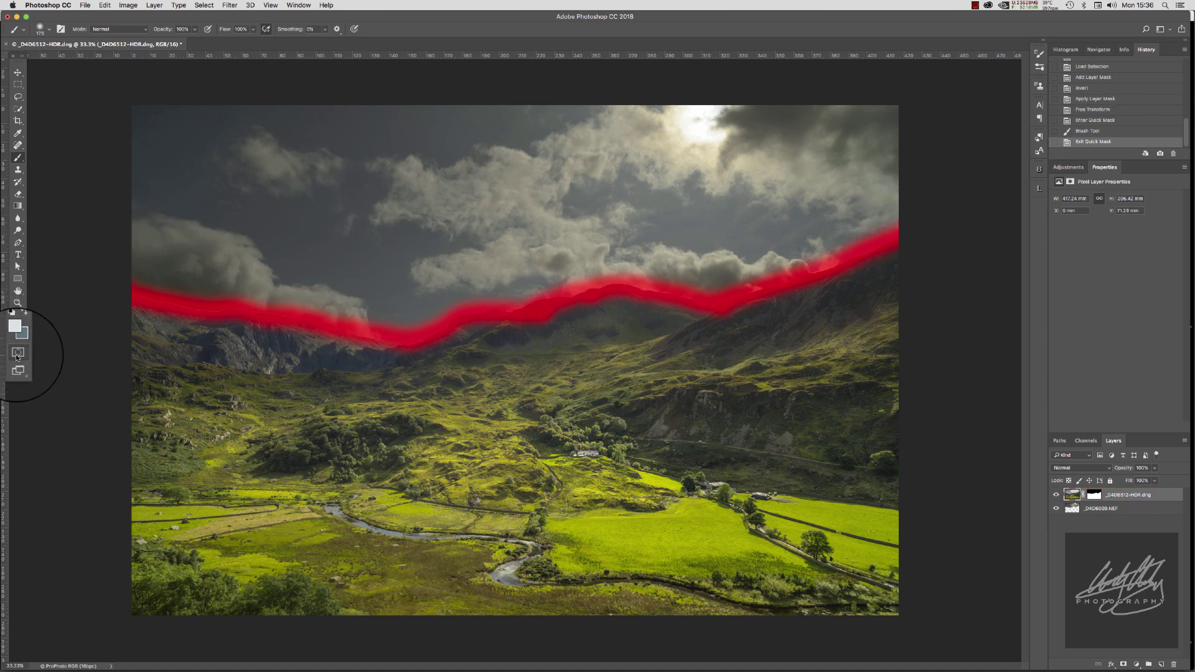
pyautogui.click(17, 354)
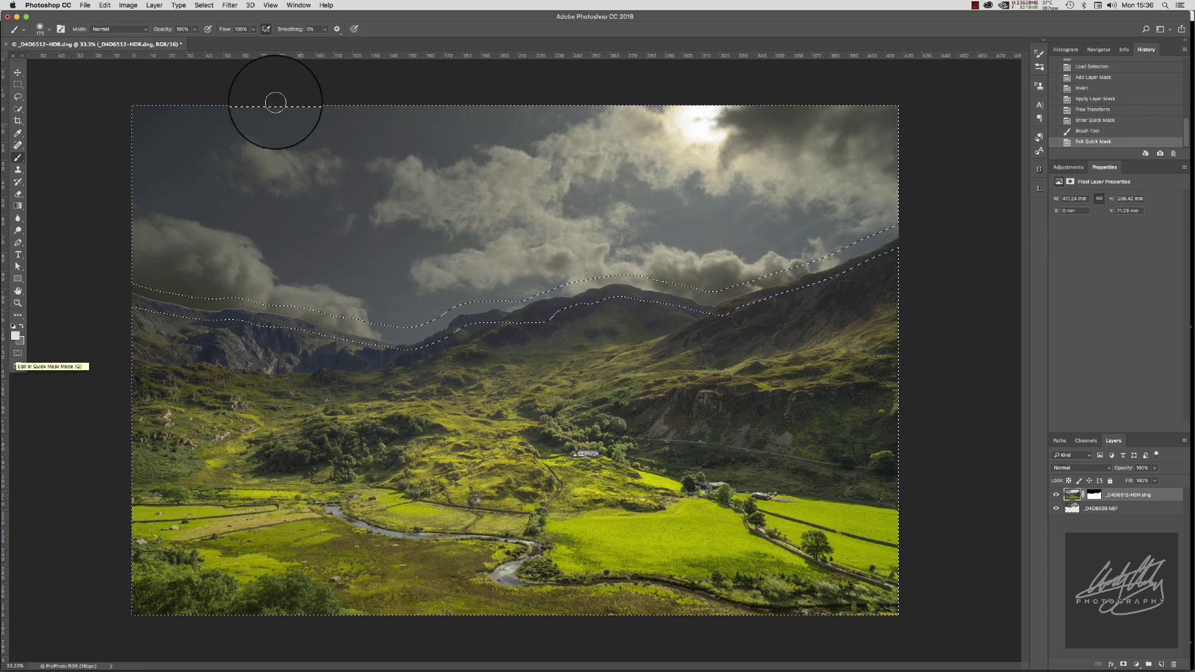
# Invert the selection to the ridgeline band and target the HDR layer's mask.
pyautogui.click(204, 5)
pyautogui.click(204, 44)
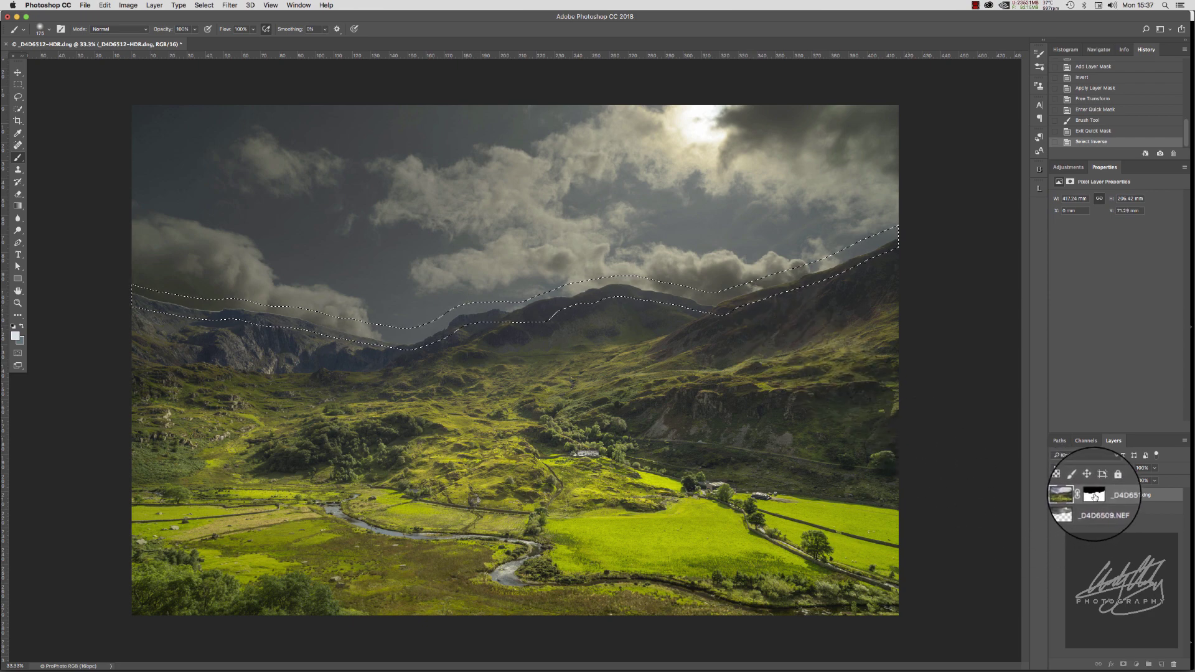
pyautogui.click(1090, 493)
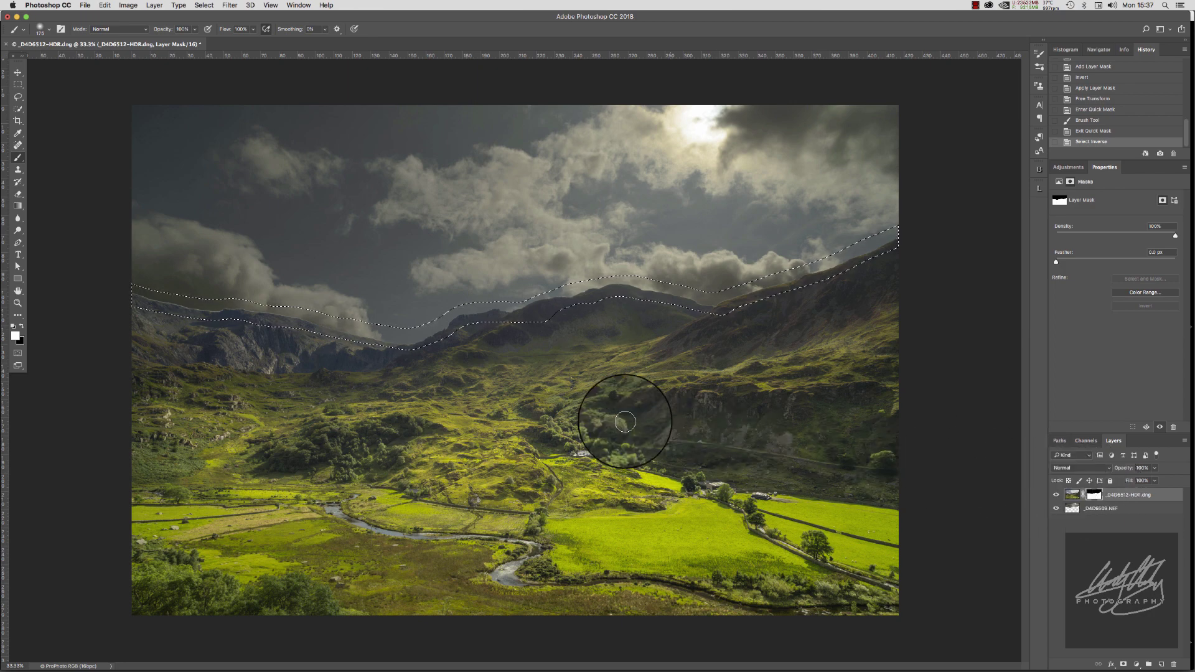
# Gaussian-blur the HDR layer's mask within the ridgeline band, then deselect.
pyautogui.click(226, 6)
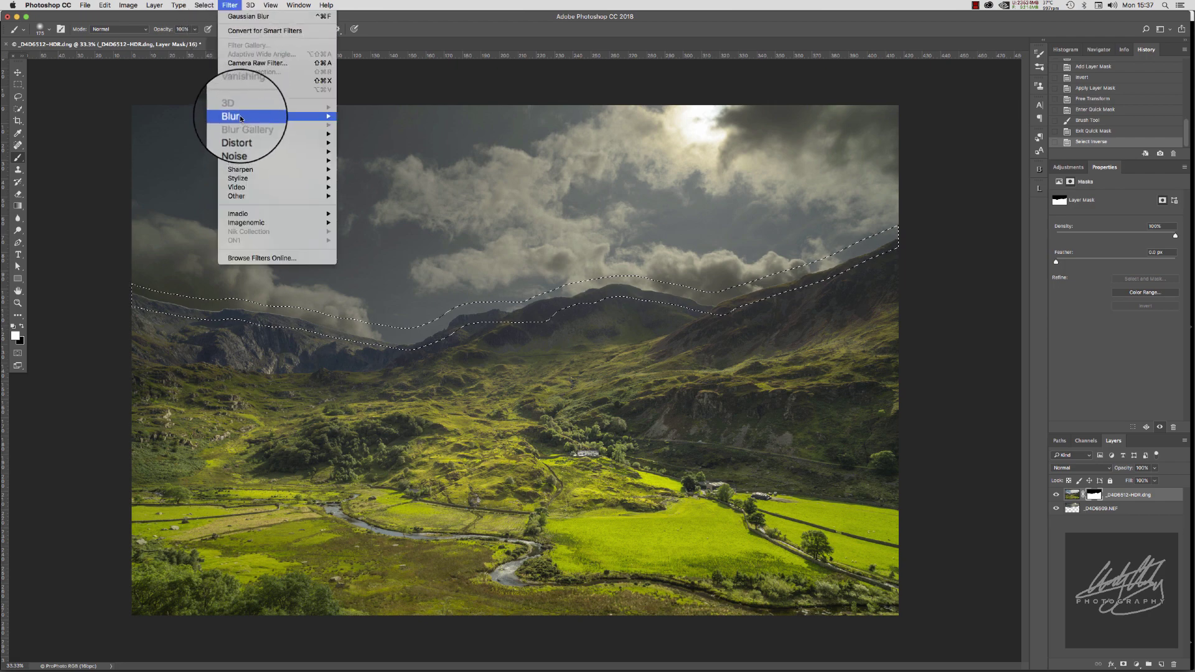
pyautogui.moveTo(268, 117)
pyautogui.click(357, 154)
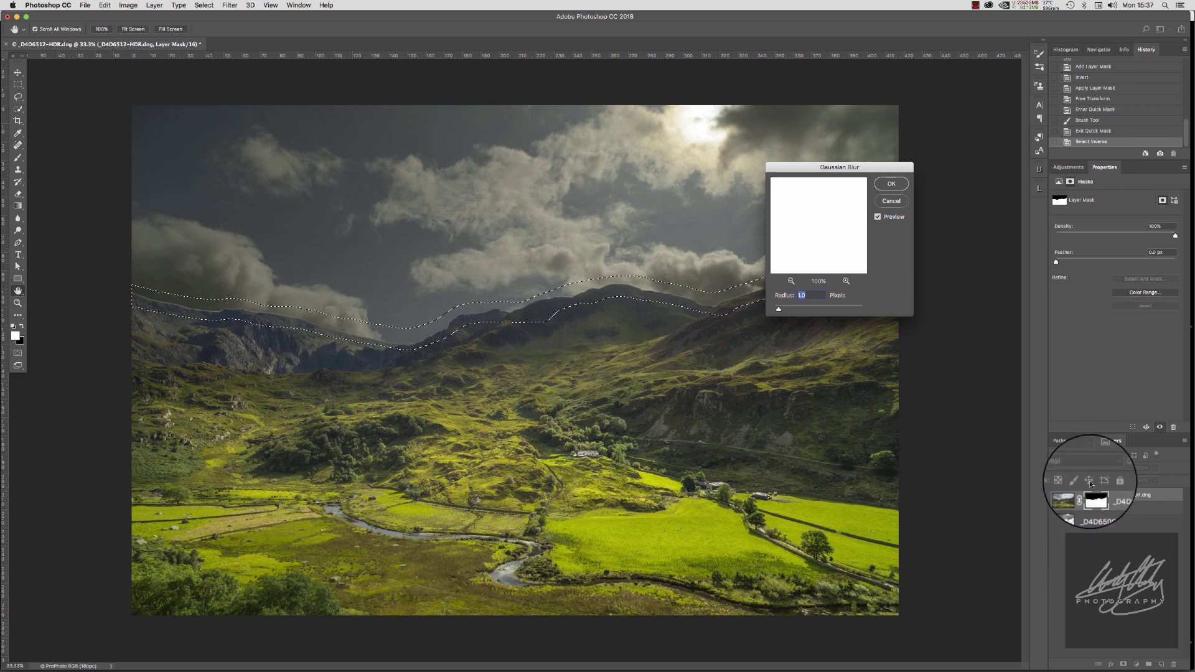
pyautogui.click(890, 184)
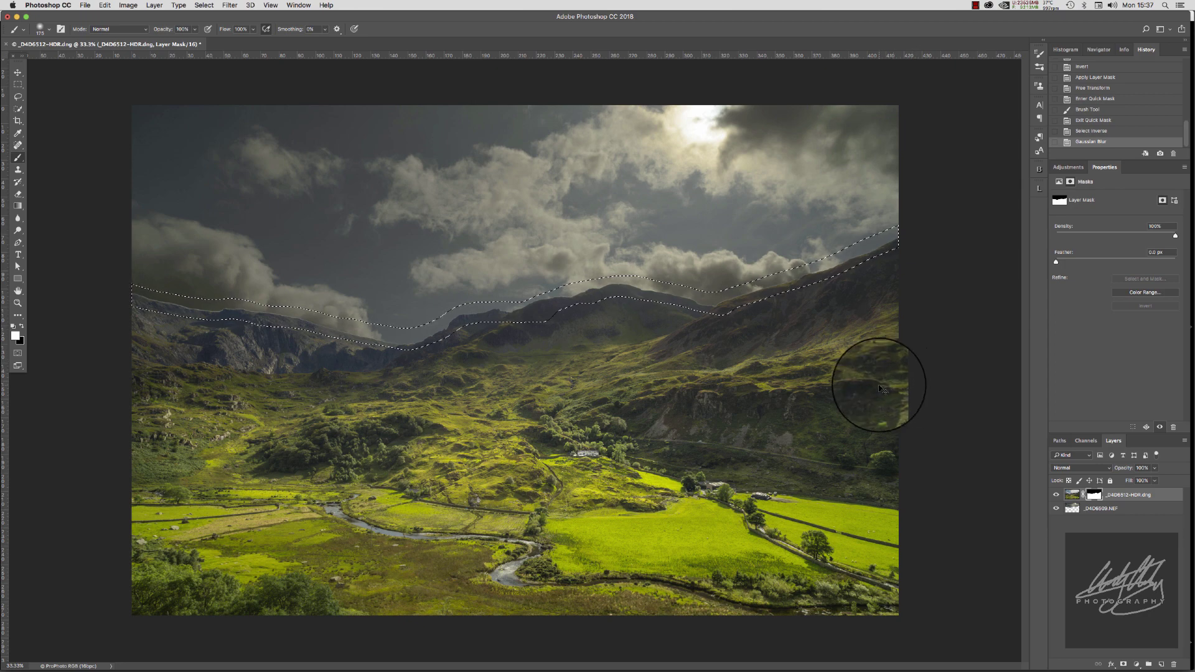
pyautogui.press('super+d')
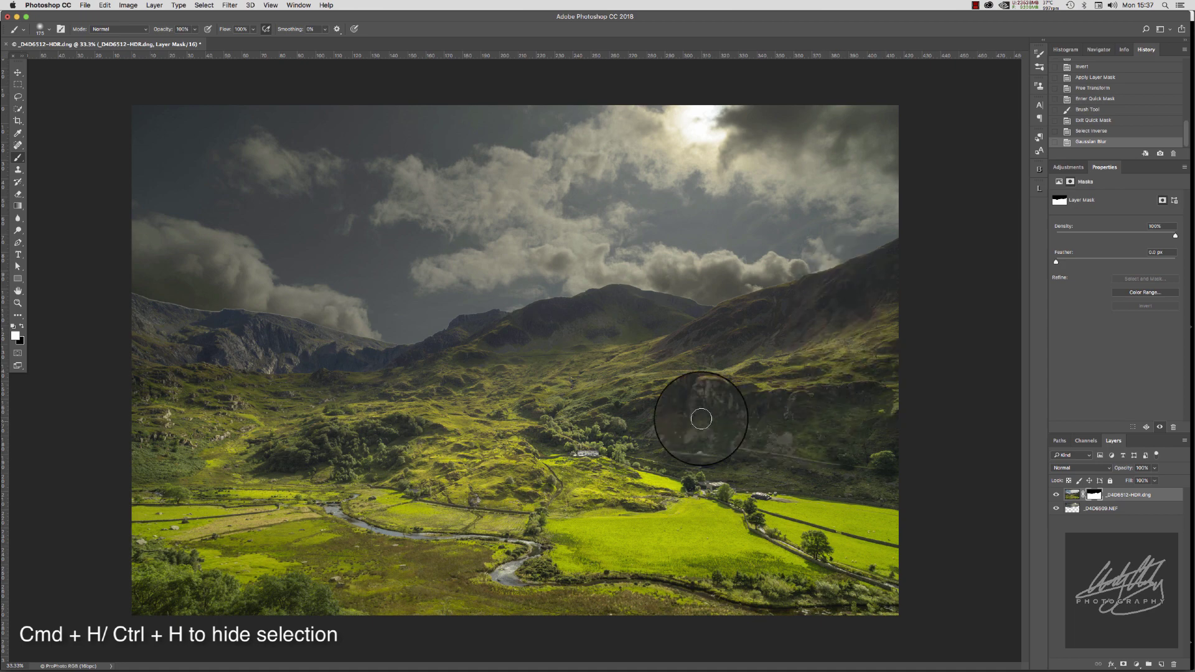
# At 100% zoom, apply Levels to the HDR layer's mask with midtone gamma 0.03.
pyautogui.doubleClick(15, 300)
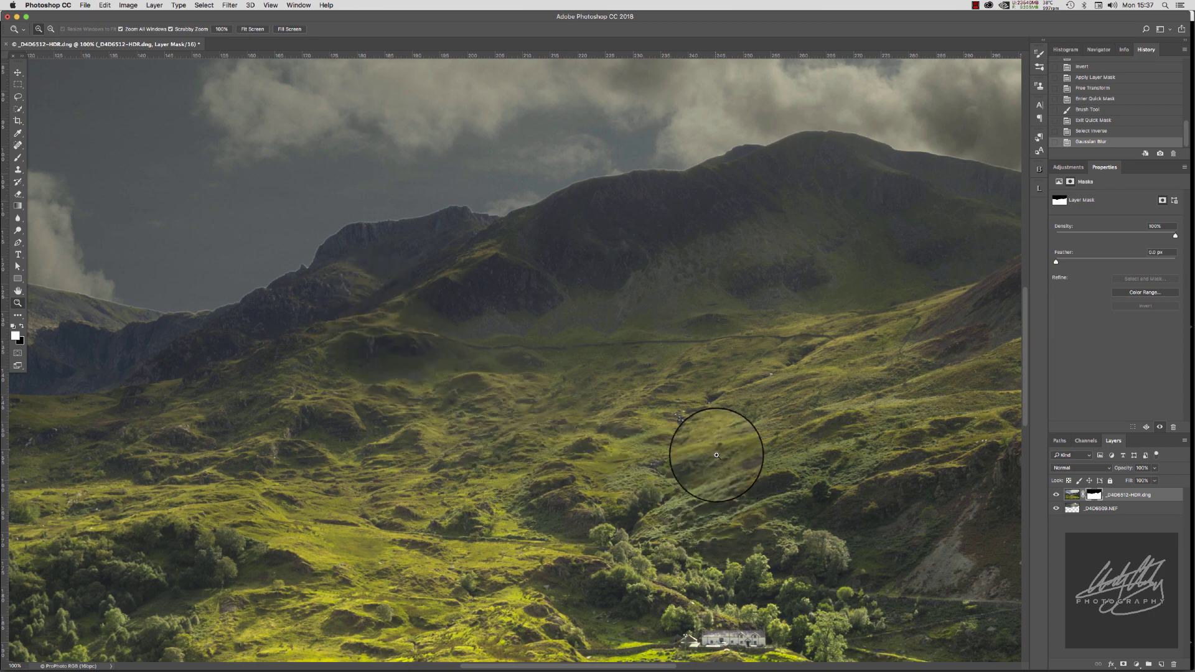
pyautogui.click(128, 6)
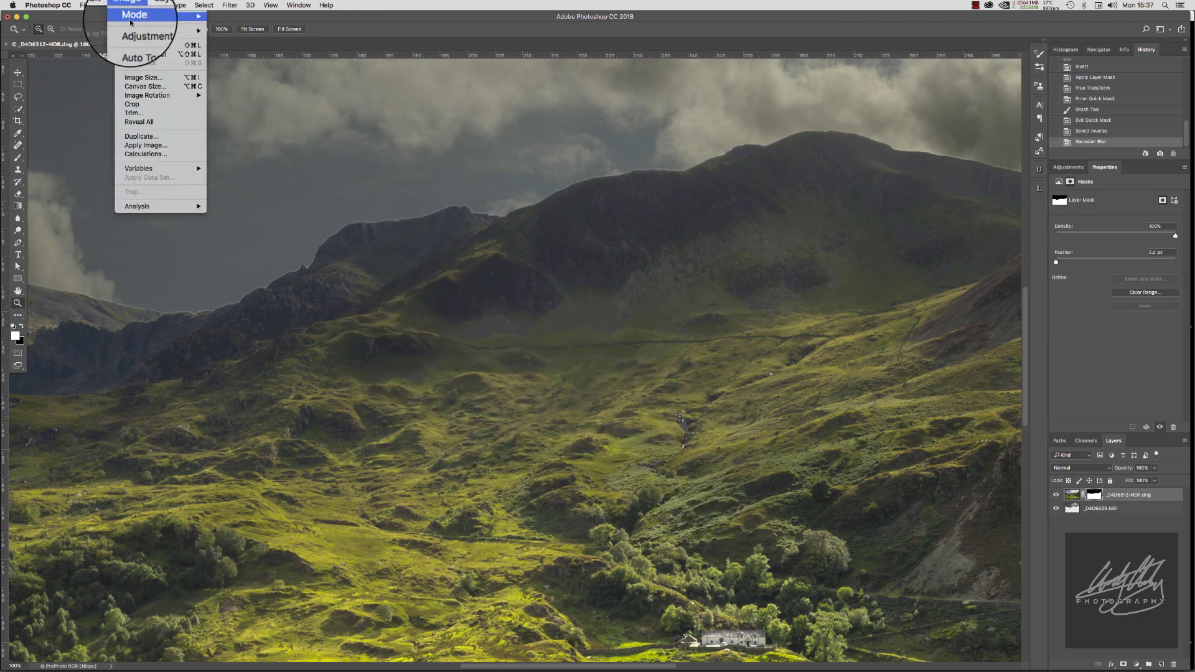
pyautogui.moveTo(134, 32)
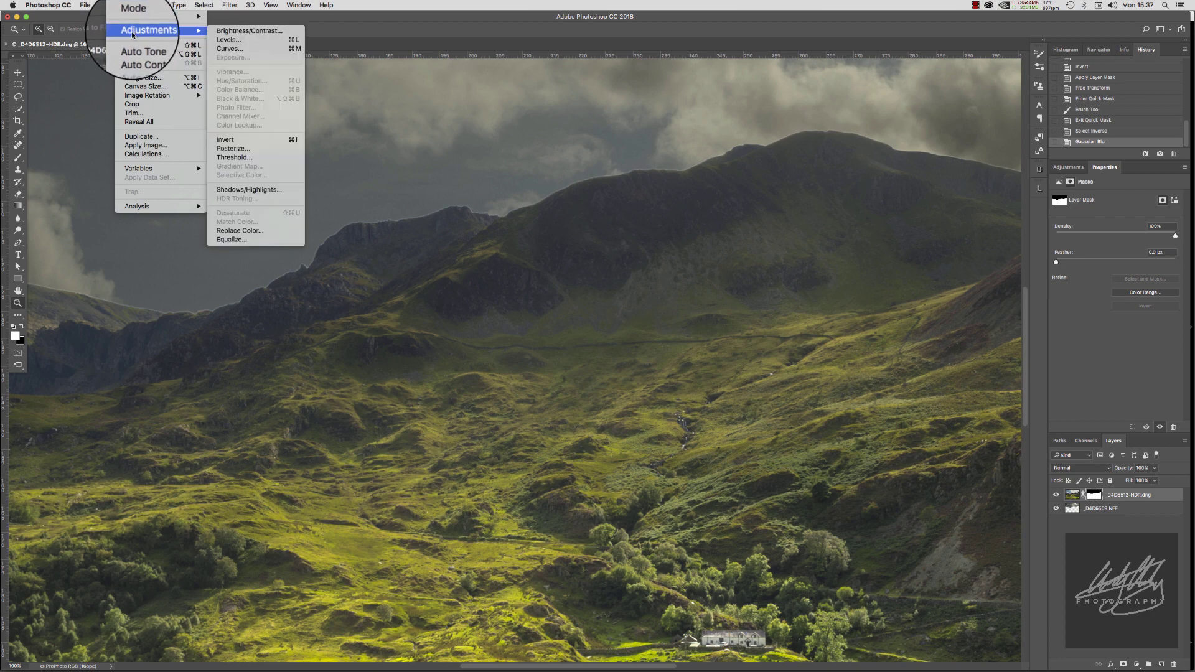
pyautogui.click(225, 40)
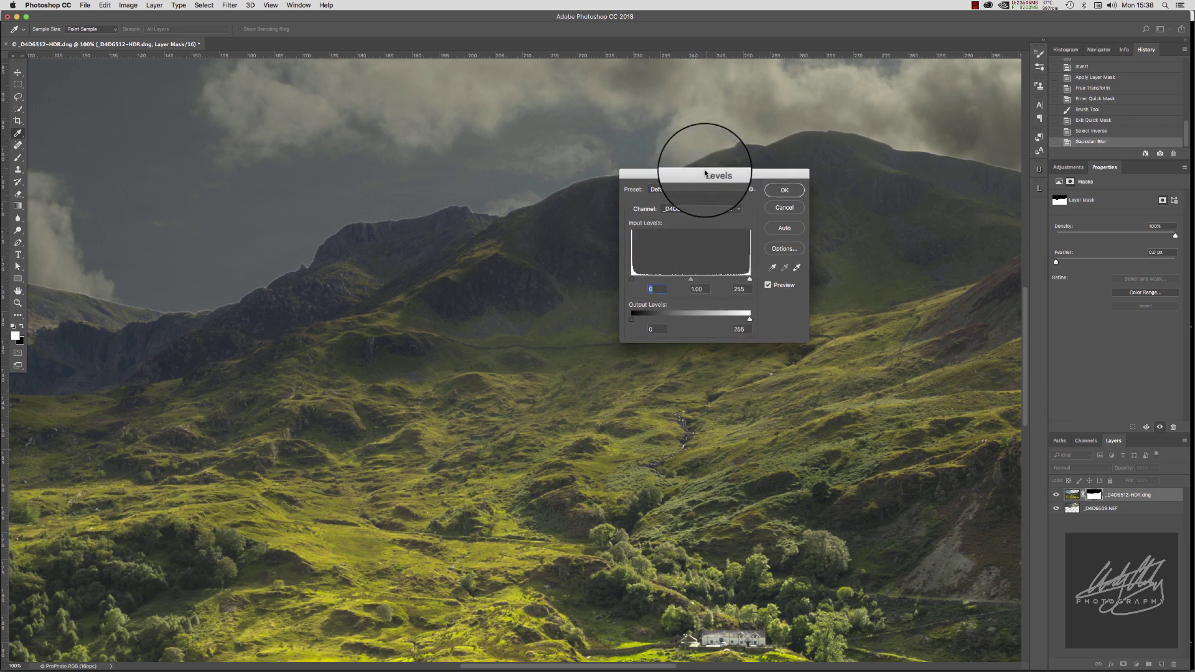
pyautogui.moveTo(707, 174); pyautogui.dragTo(627, 280)
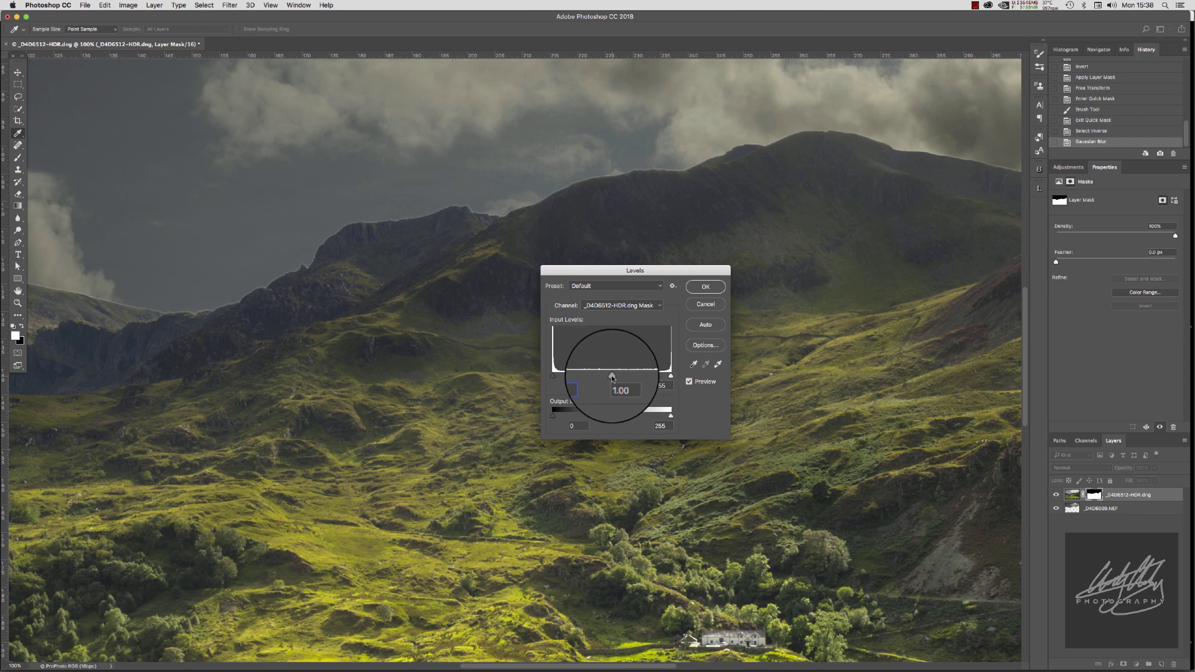
pyautogui.moveTo(612, 377); pyautogui.dragTo(666, 376)
pyautogui.press('Tab')
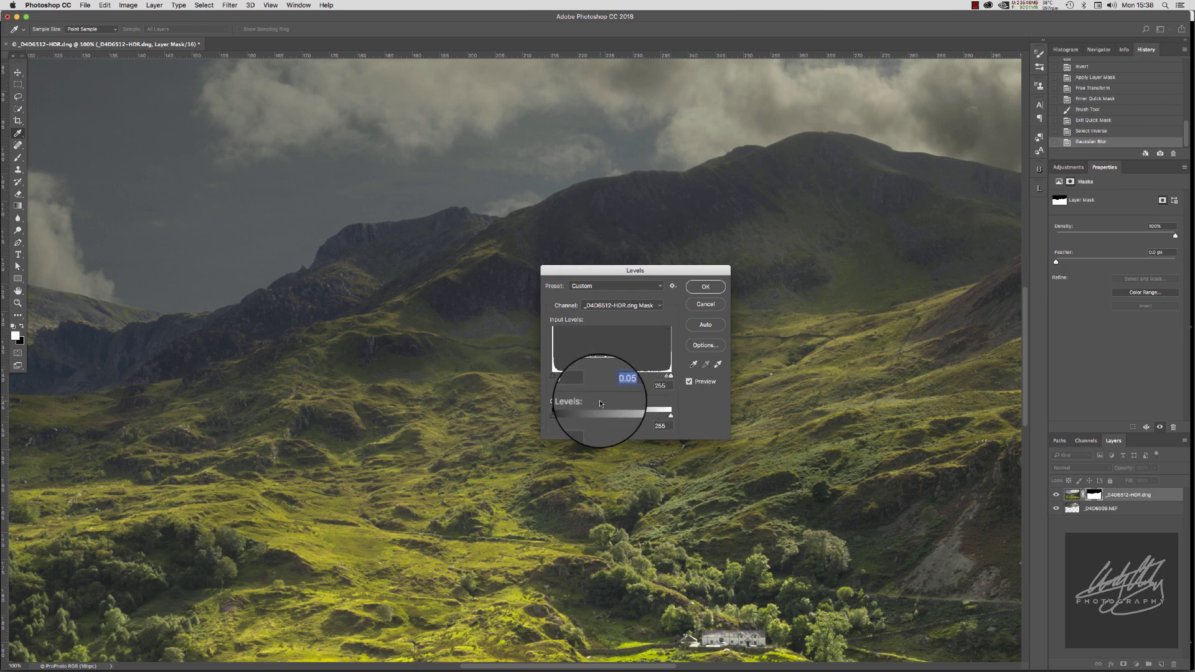
pyautogui.moveTo(574, 668); pyautogui.dragTo(375, 669)
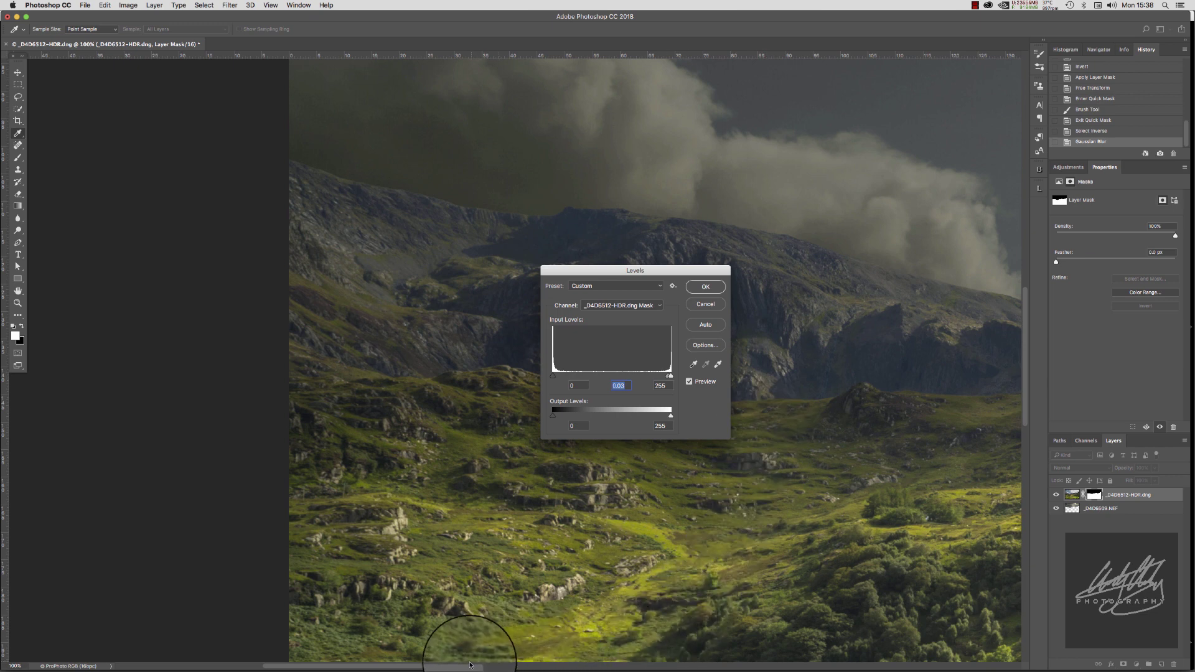
pyautogui.moveTo(493, 666); pyautogui.dragTo(828, 671)
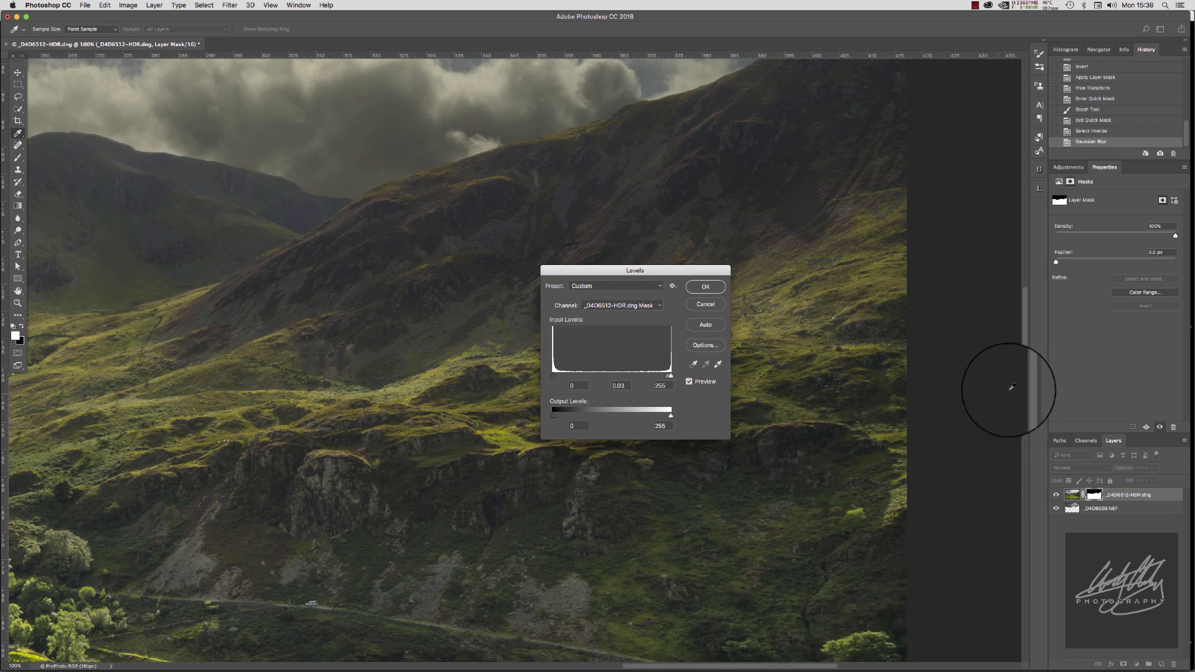
pyautogui.moveTo(1025, 389); pyautogui.dragTo(1022, 358)
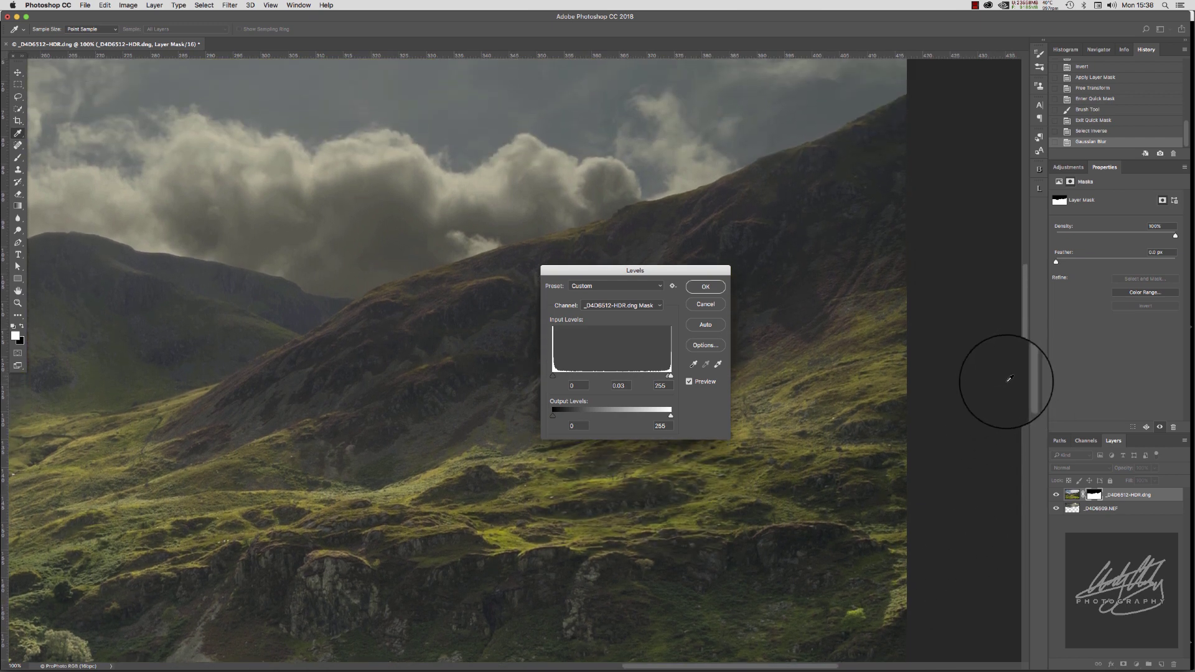
pyautogui.click(717, 288)
pyautogui.press('z')
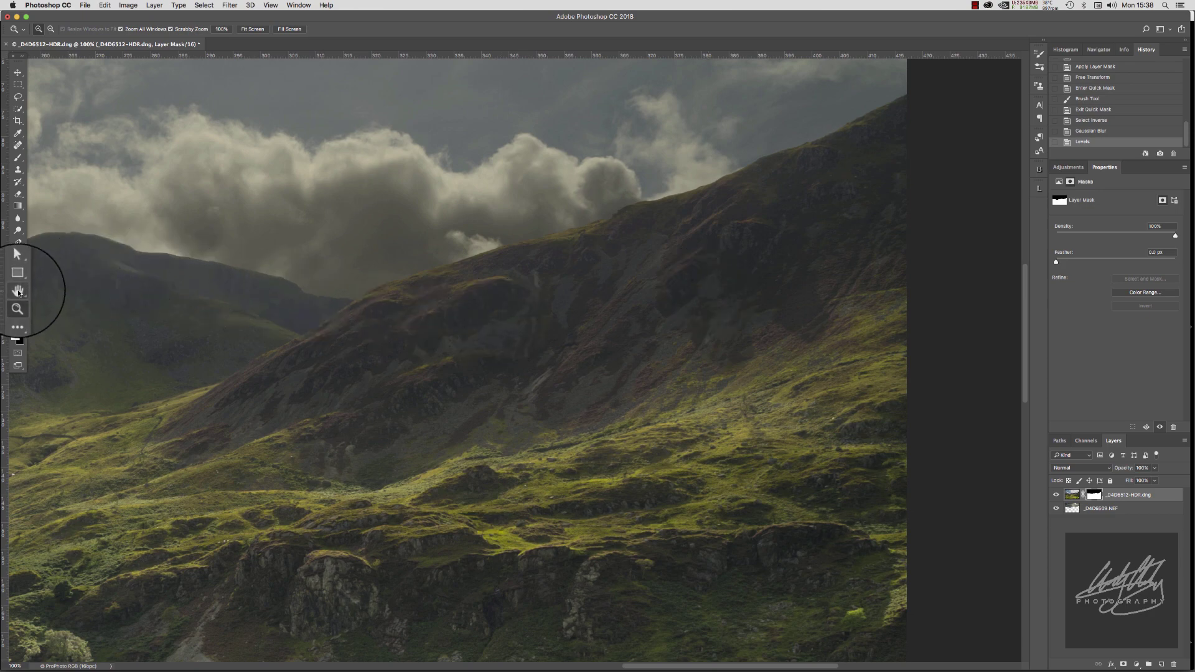
# Fit the whole Ogwen Valley composite on screen to review the ridgeline blend.
pyautogui.doubleClick(18, 291)
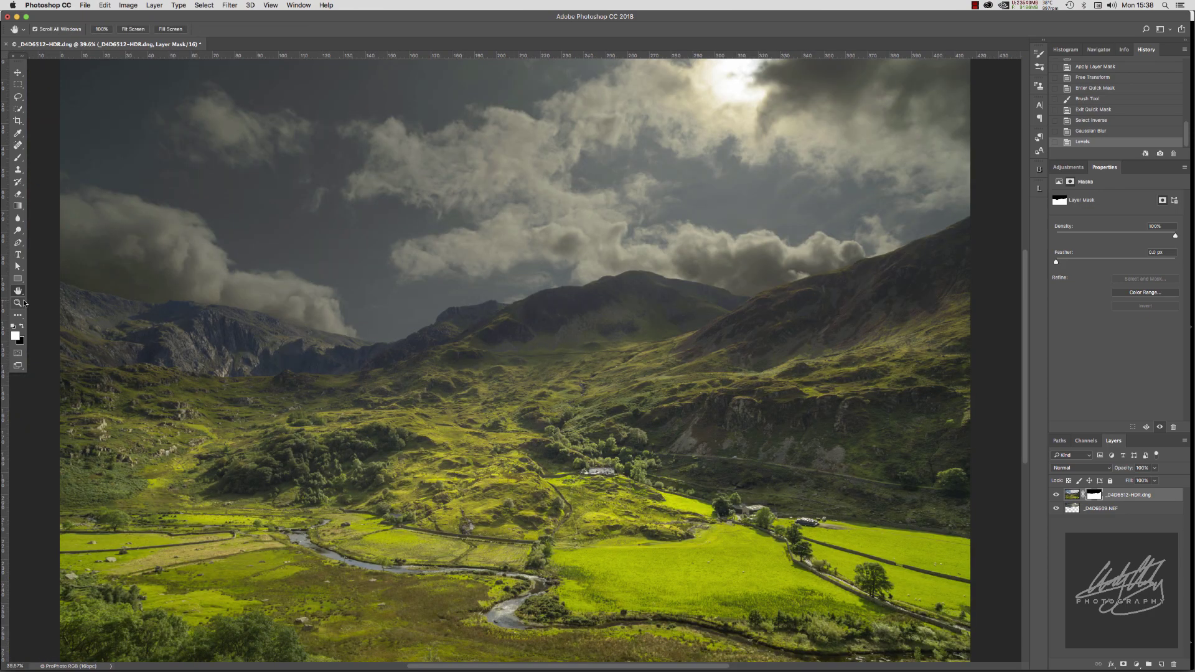